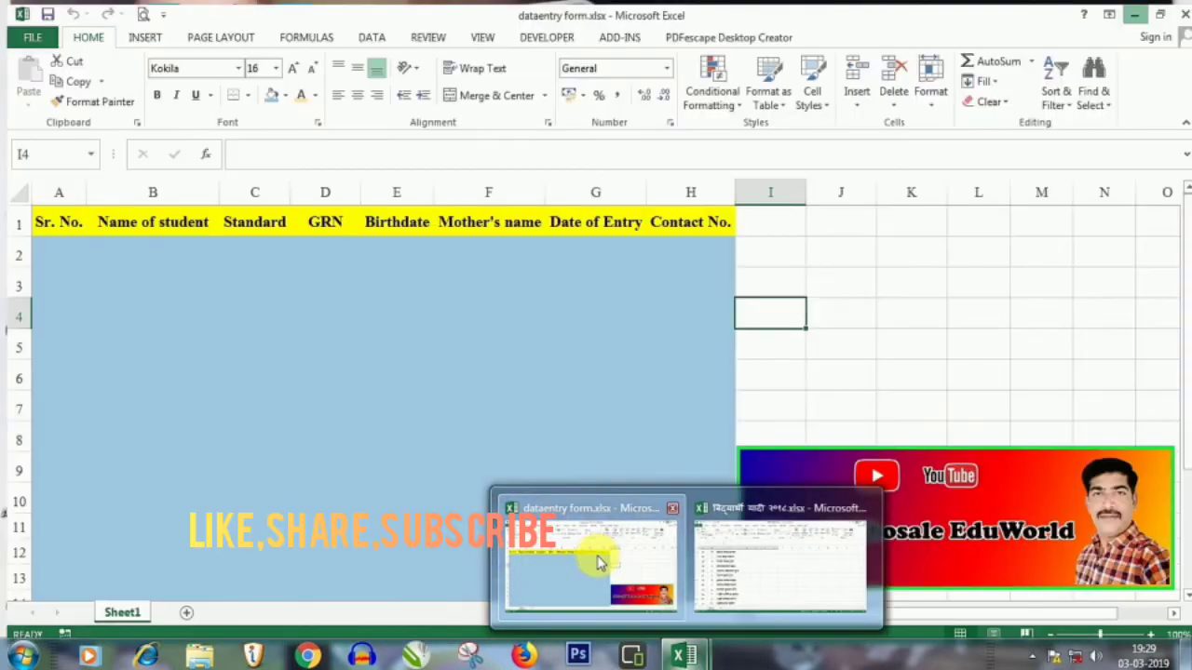
Bring dataentry form.xlsx to the front and review the eight headers, Sr. No. through Contact No
{"action": "left_click", "coordinate": [599, 559]}
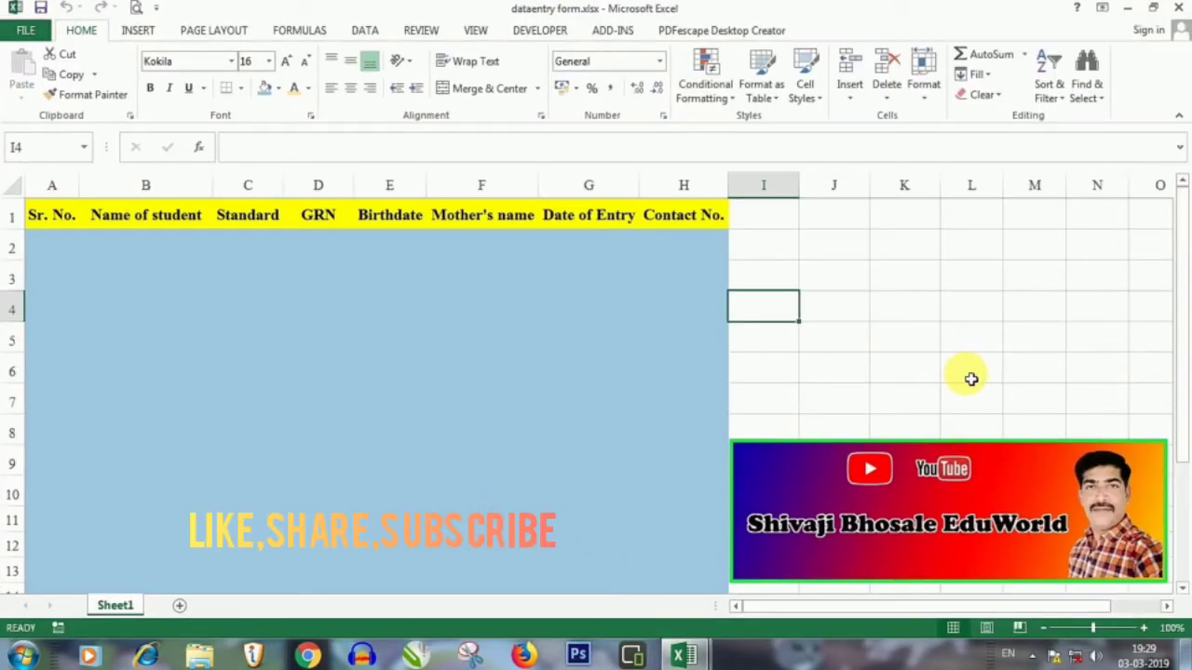
{"action": "left_click", "coordinate": [47, 223]}
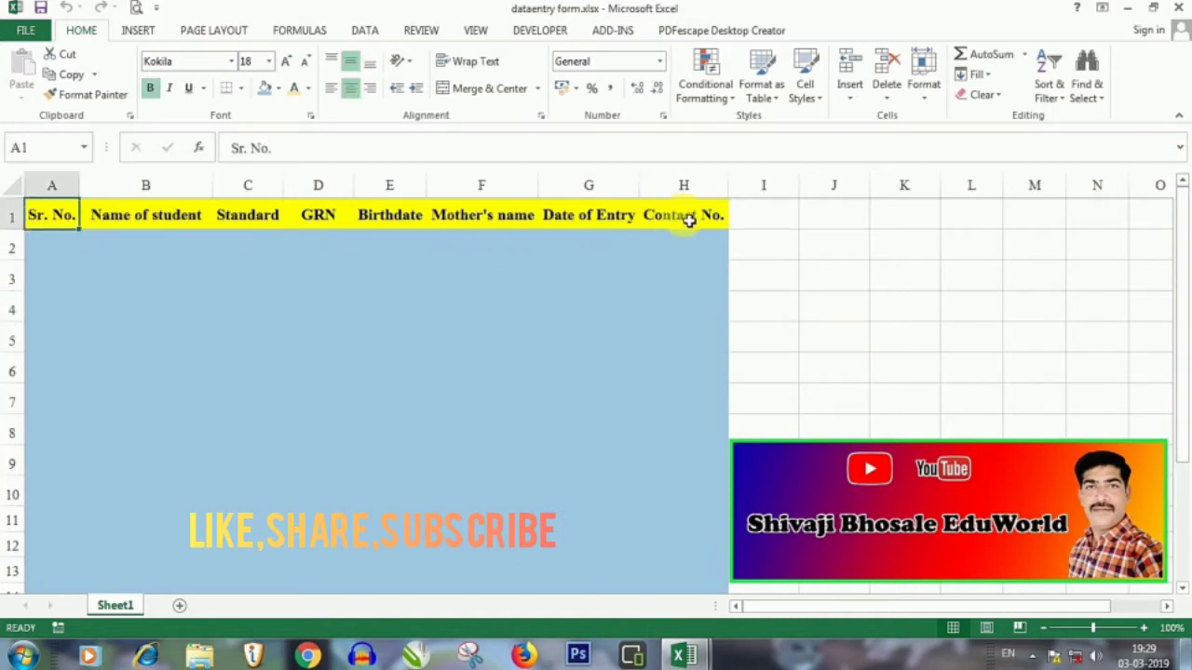
{"action": "left_click", "coordinate": [165, 220]}
{"action": "left_click", "coordinate": [237, 227]}
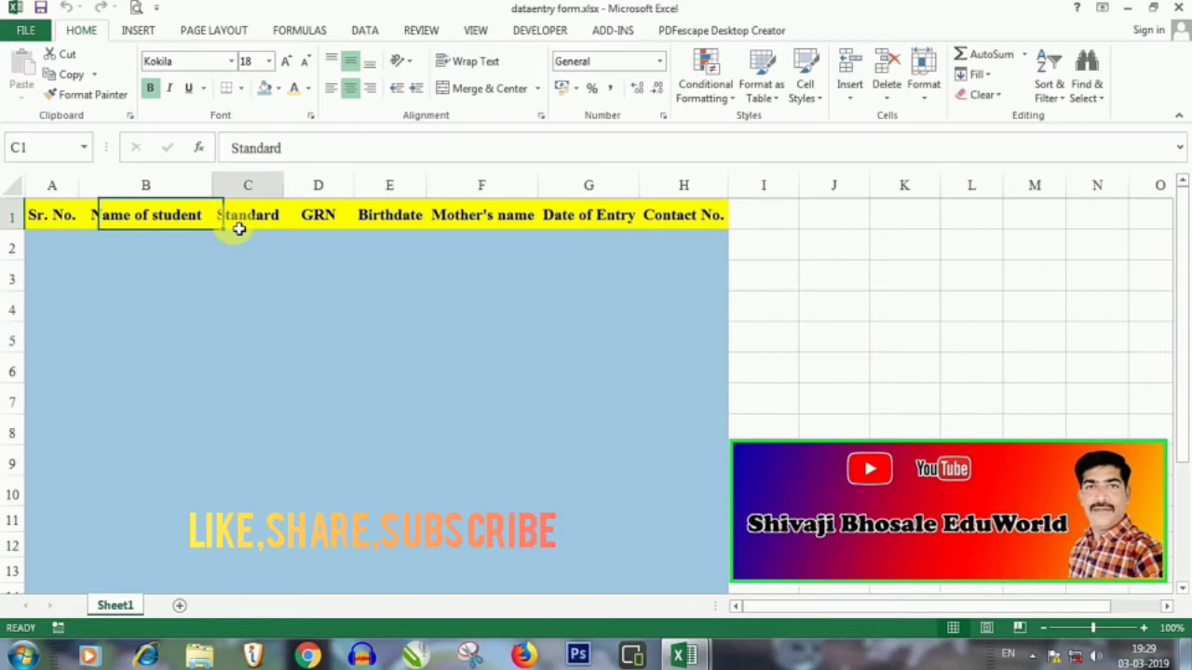
{"action": "left_click", "coordinate": [322, 220]}
{"action": "left_click", "coordinate": [394, 216]}
{"action": "left_click", "coordinate": [469, 215]}
{"action": "left_click", "coordinate": [582, 218]}
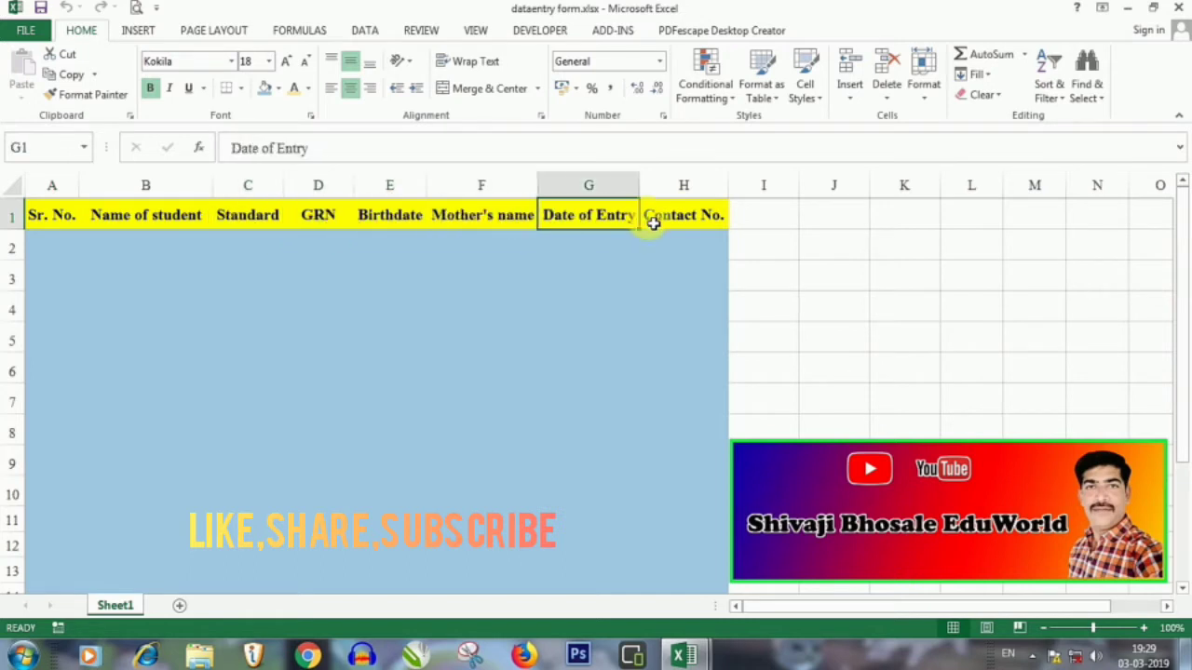
{"action": "left_click", "coordinate": [684, 223]}
Step through the empty data cells A2 to H2
{"action": "left_click", "coordinate": [65, 251]}
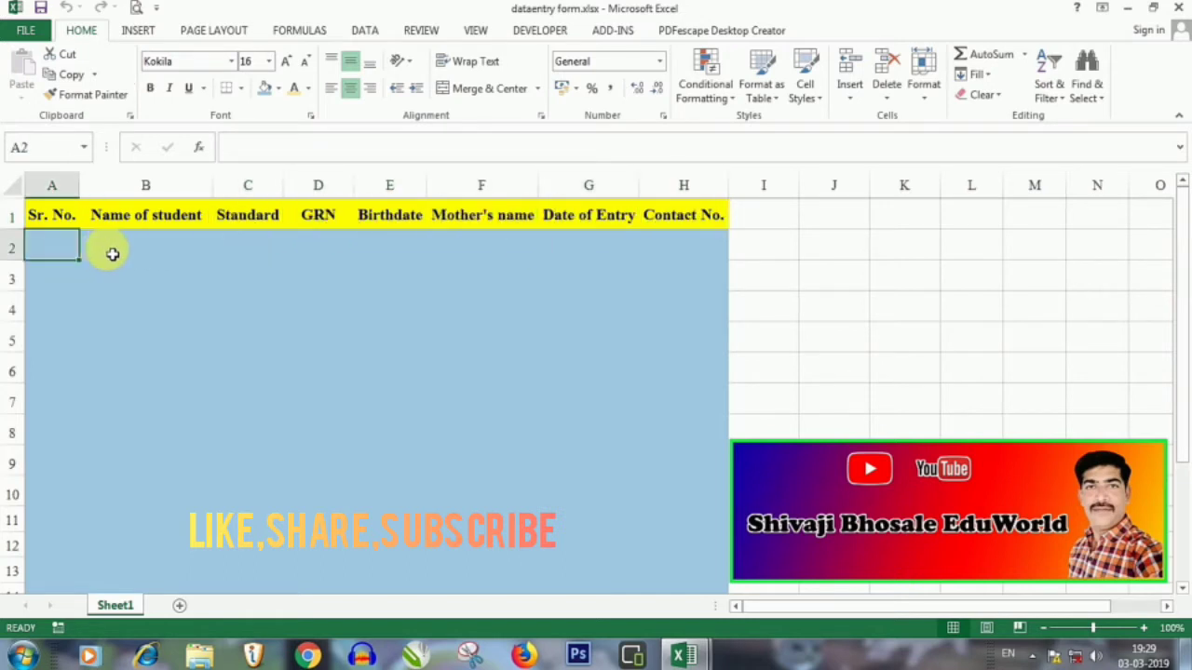
{"action": "left_click", "coordinate": [122, 250]}
{"action": "left_click", "coordinate": [240, 245]}
{"action": "left_click", "coordinate": [310, 240]}
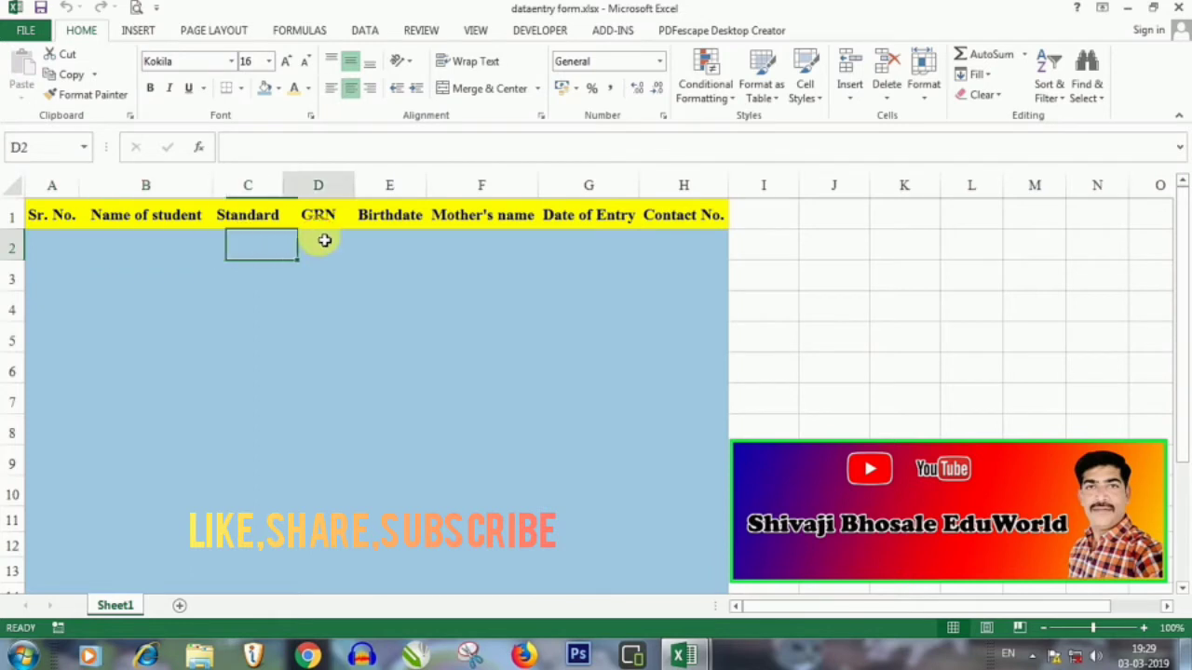
{"action": "left_click", "coordinate": [386, 243]}
{"action": "left_click", "coordinate": [460, 243]}
{"action": "left_click", "coordinate": [573, 245]}
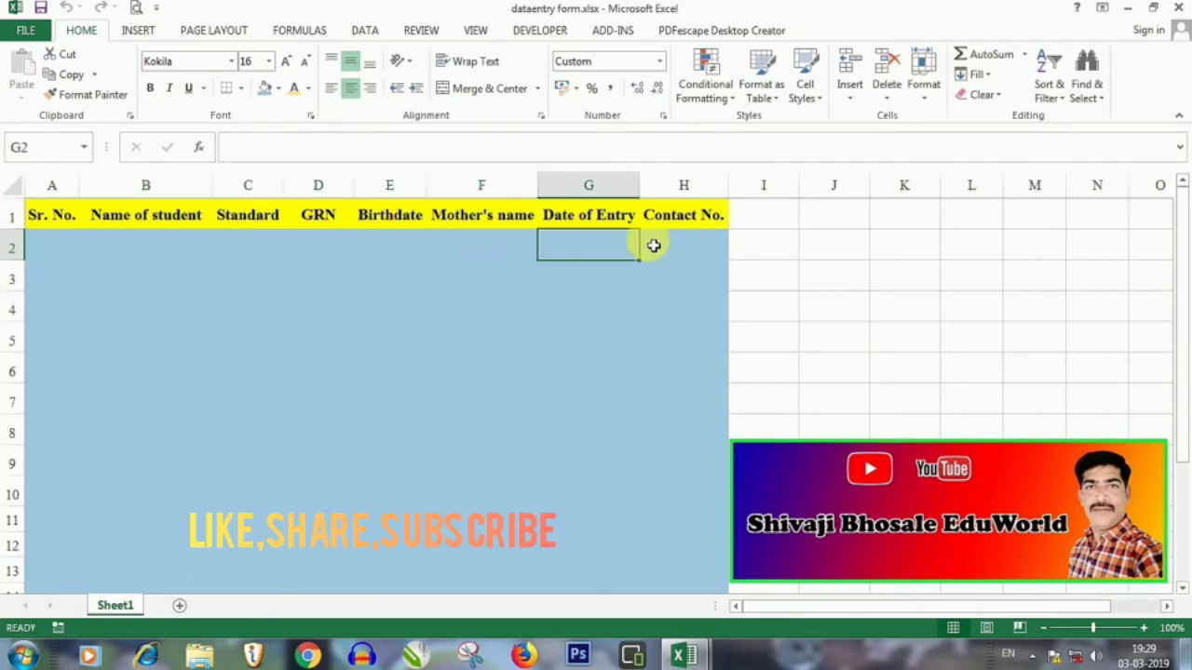
{"action": "left_click", "coordinate": [691, 241]}
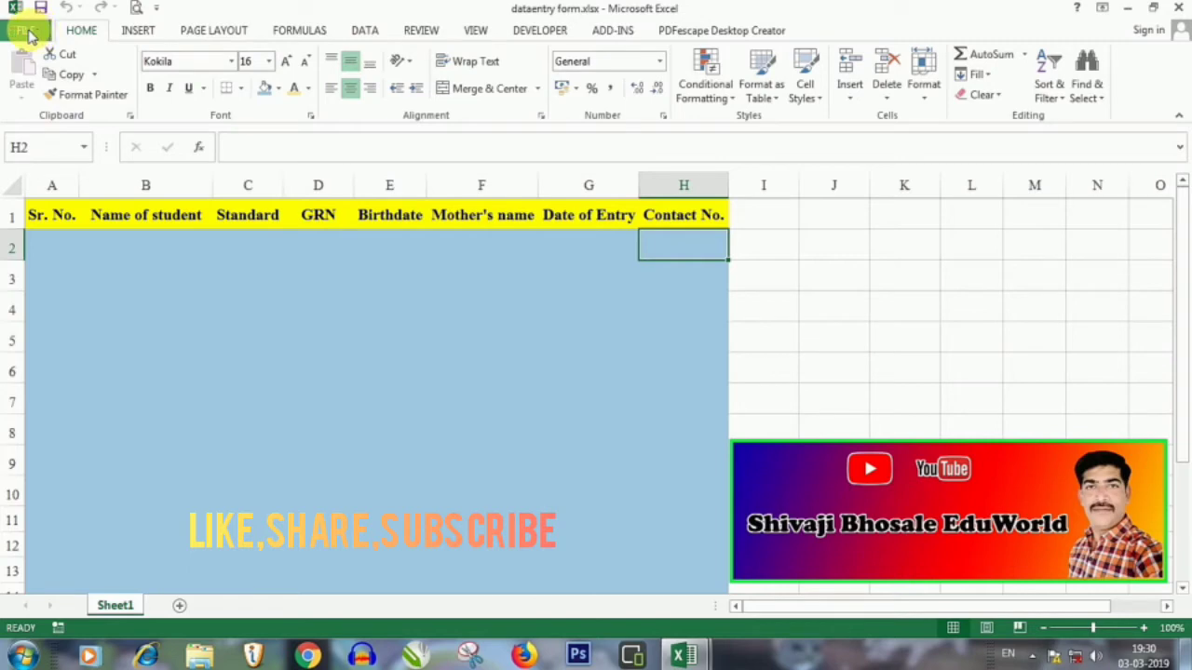
In Excel Options, add Form... from Commands Not in the Ribbon to the Quick Access Toolbar
{"action": "left_click", "coordinate": [31, 35]}
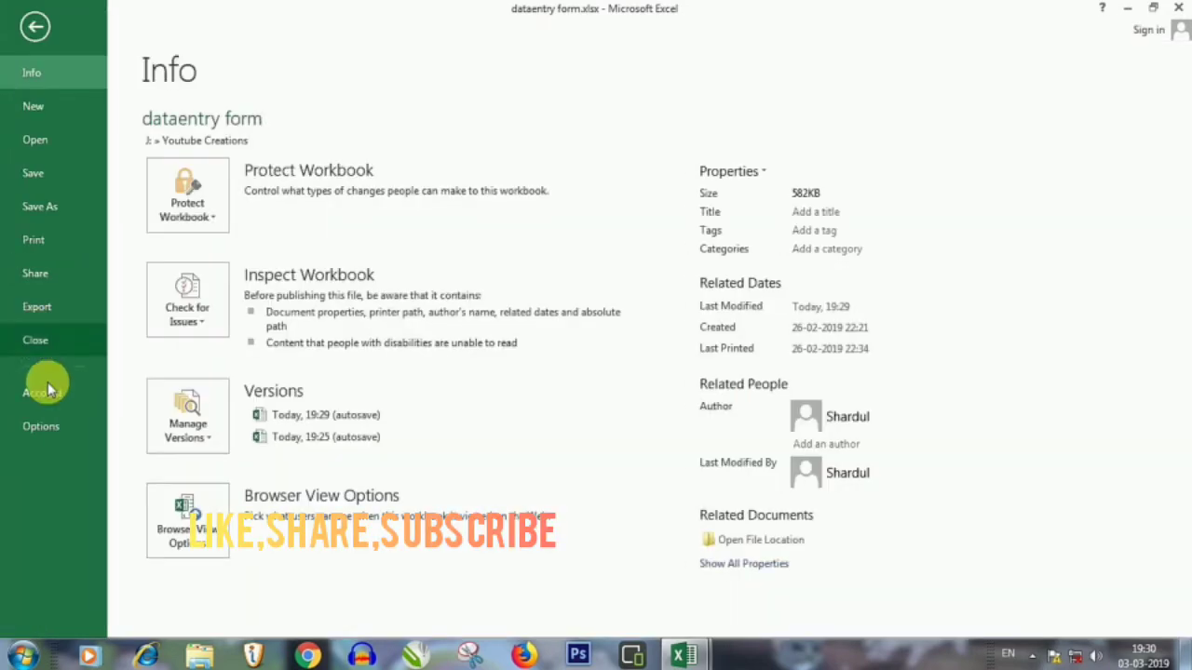
{"action": "left_click", "coordinate": [56, 427]}
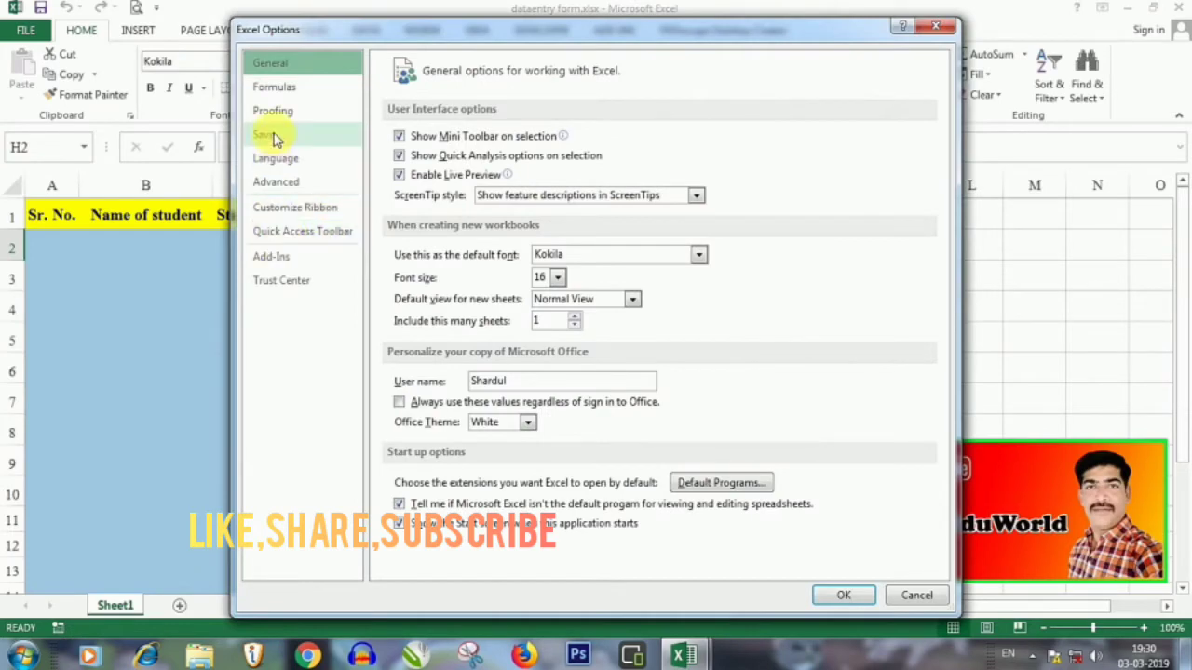
{"action": "left_click", "coordinate": [279, 233]}
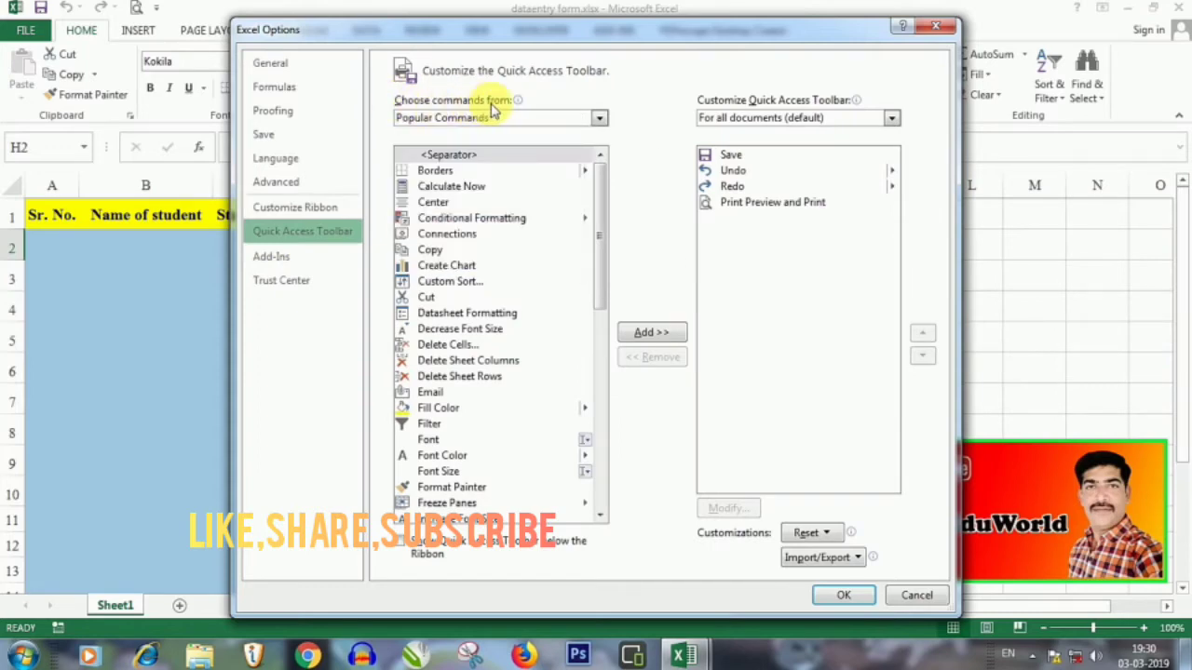
{"action": "left_click", "coordinate": [600, 118]}
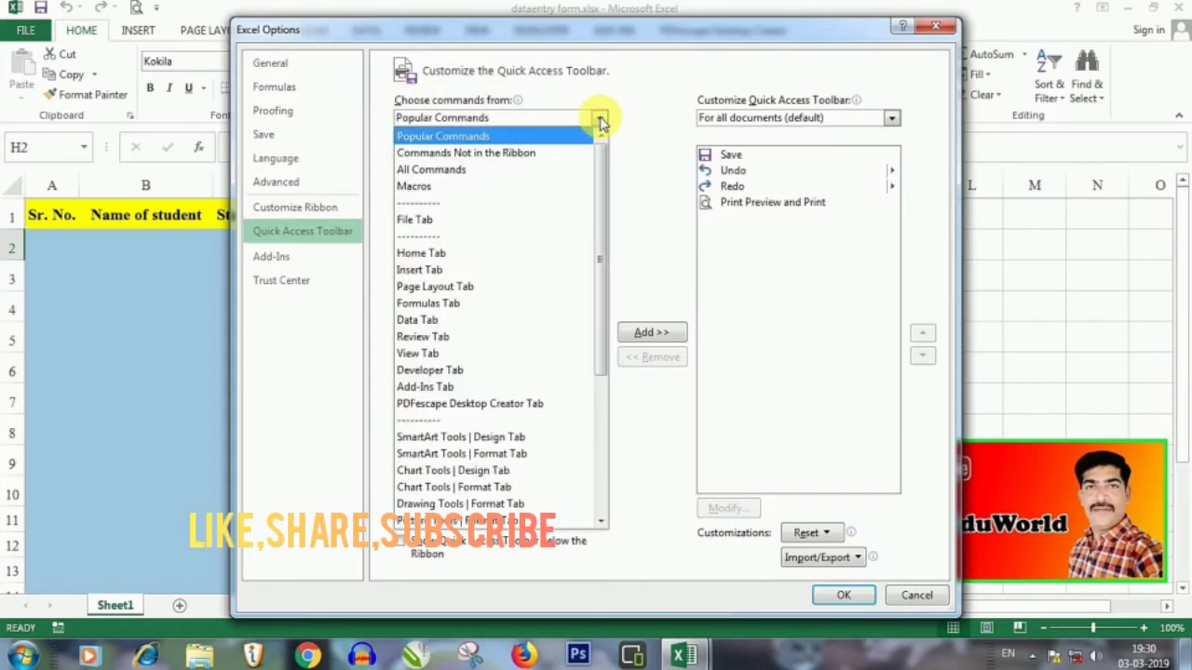
{"action": "left_click", "coordinate": [442, 156]}
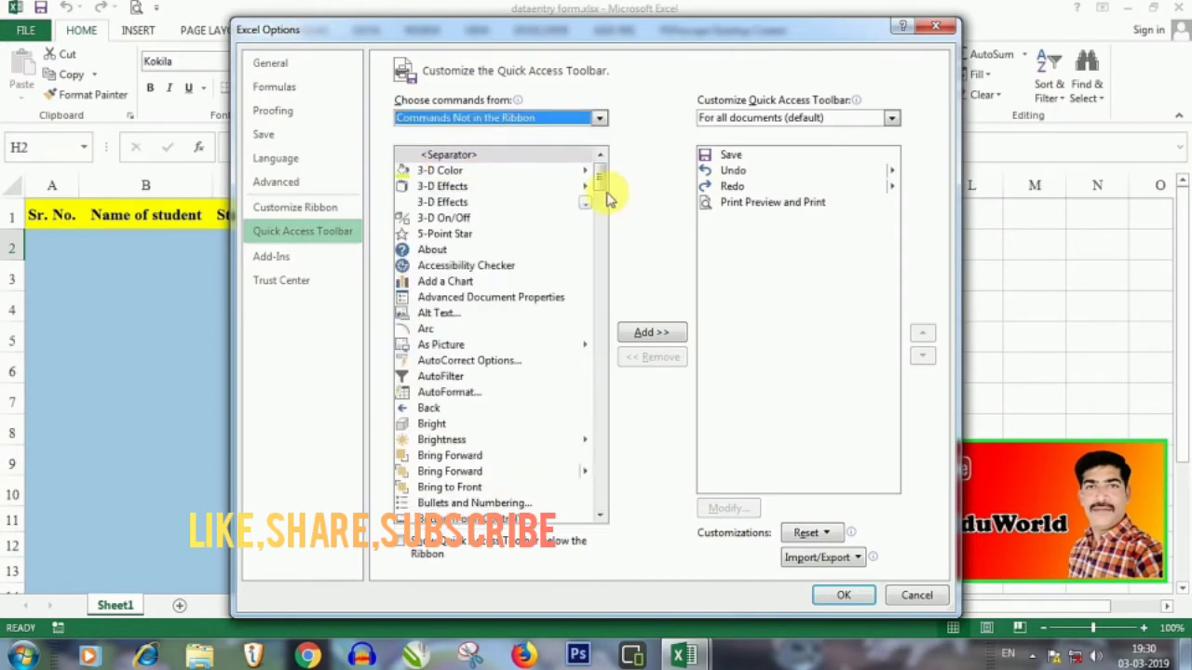
{"action": "left_click_drag", "start_coordinate": [600, 185], "coordinate": [607, 288]}
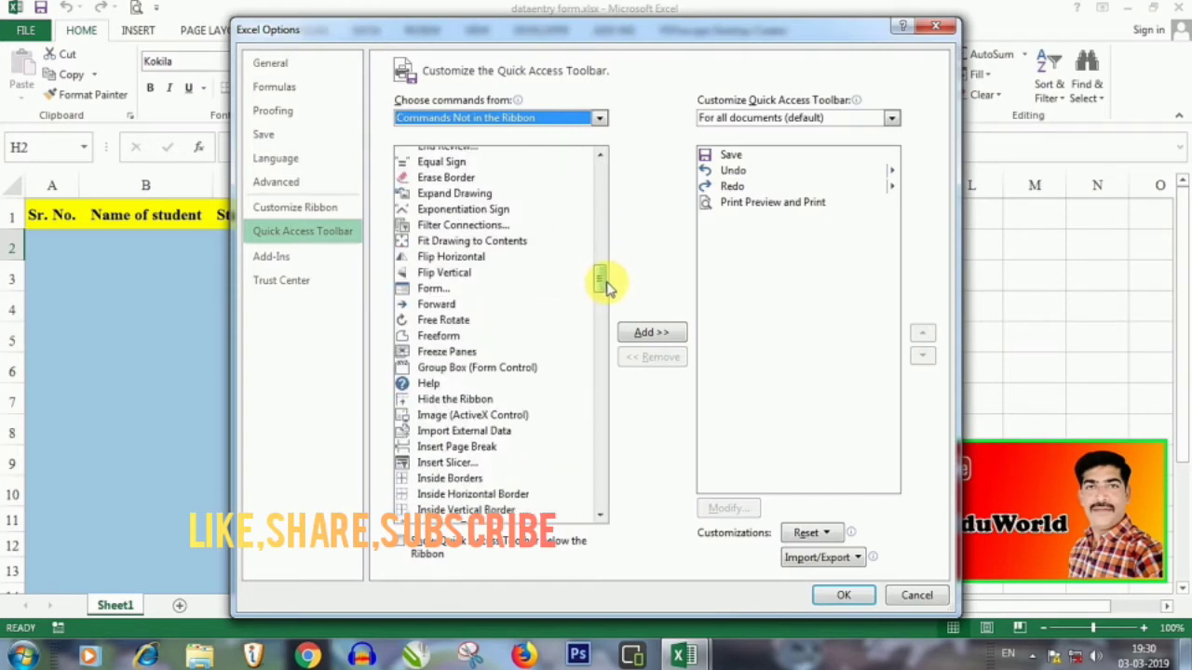
{"action": "left_click", "coordinate": [428, 268]}
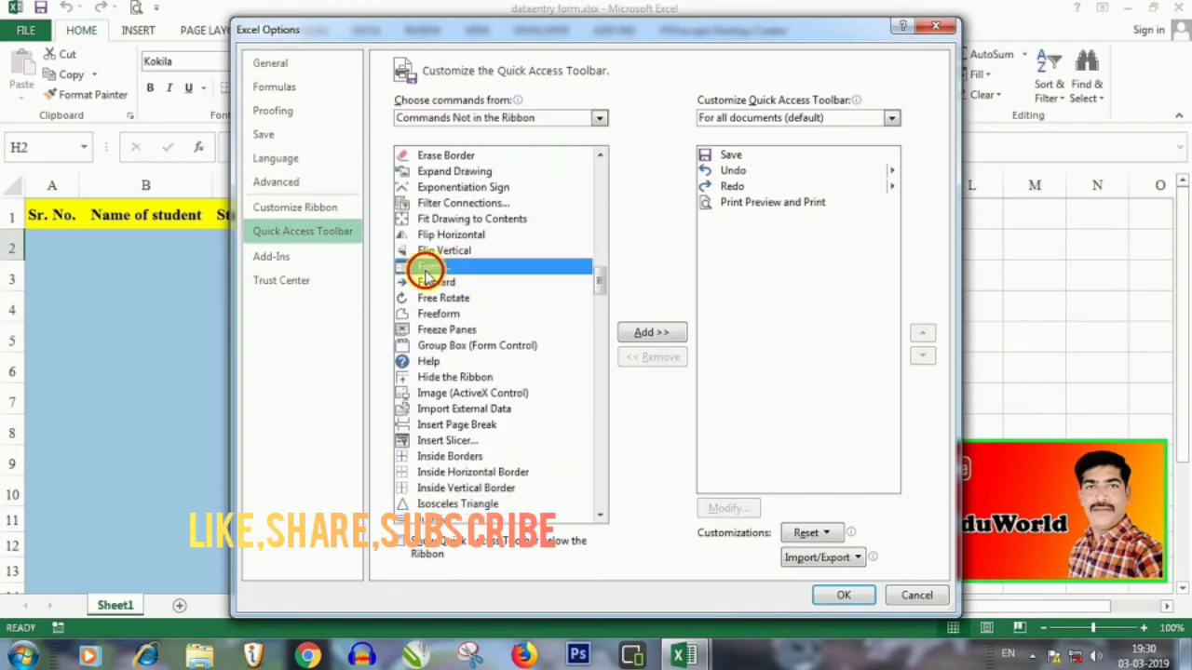
{"action": "left_click", "coordinate": [652, 333]}
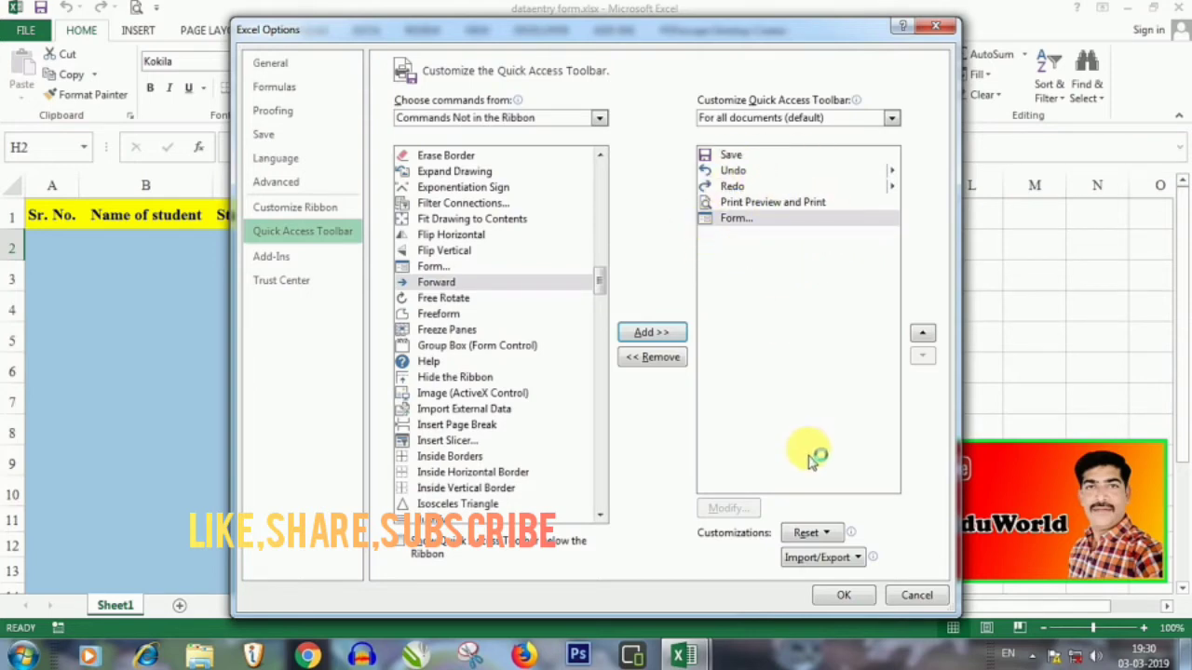
{"action": "left_click", "coordinate": [842, 595]}
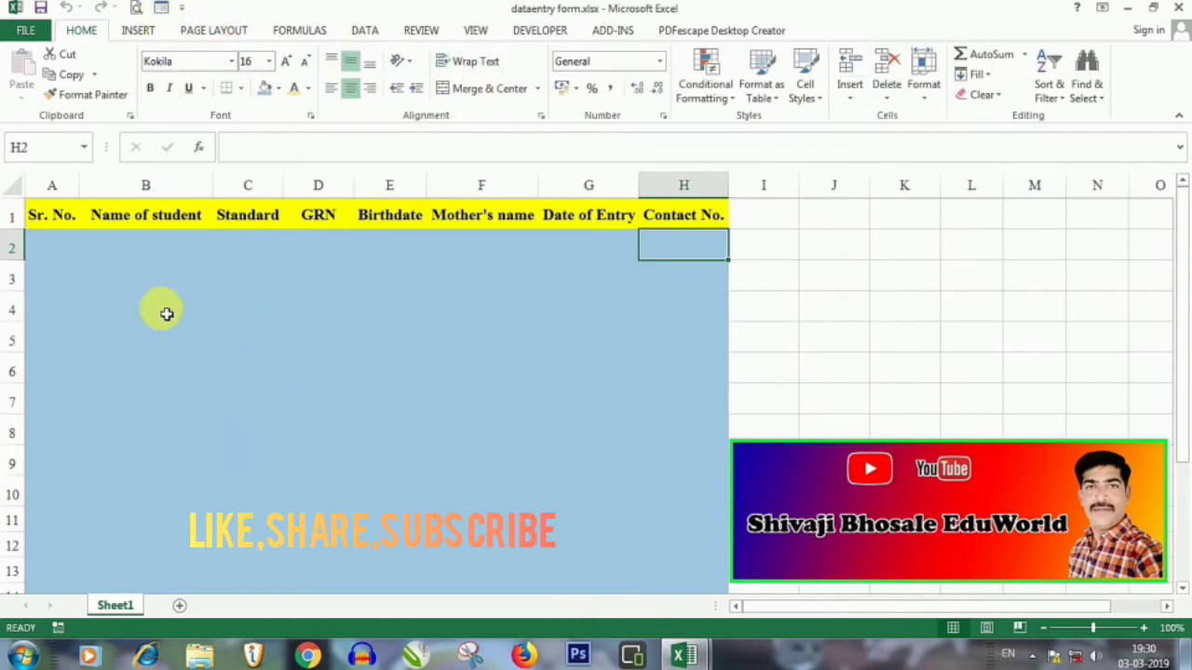
Select the header row A1:H1, launch Form, accept the first row as labels, and move the form lower
{"action": "mouse_move", "coordinate": [51, 224]}
{"action": "left_mouse_down"}
{"action": "mouse_move", "coordinate": [595, 203]}
{"action": "mouse_move", "coordinate": [689, 214]}
{"action": "left_mouse_up"}
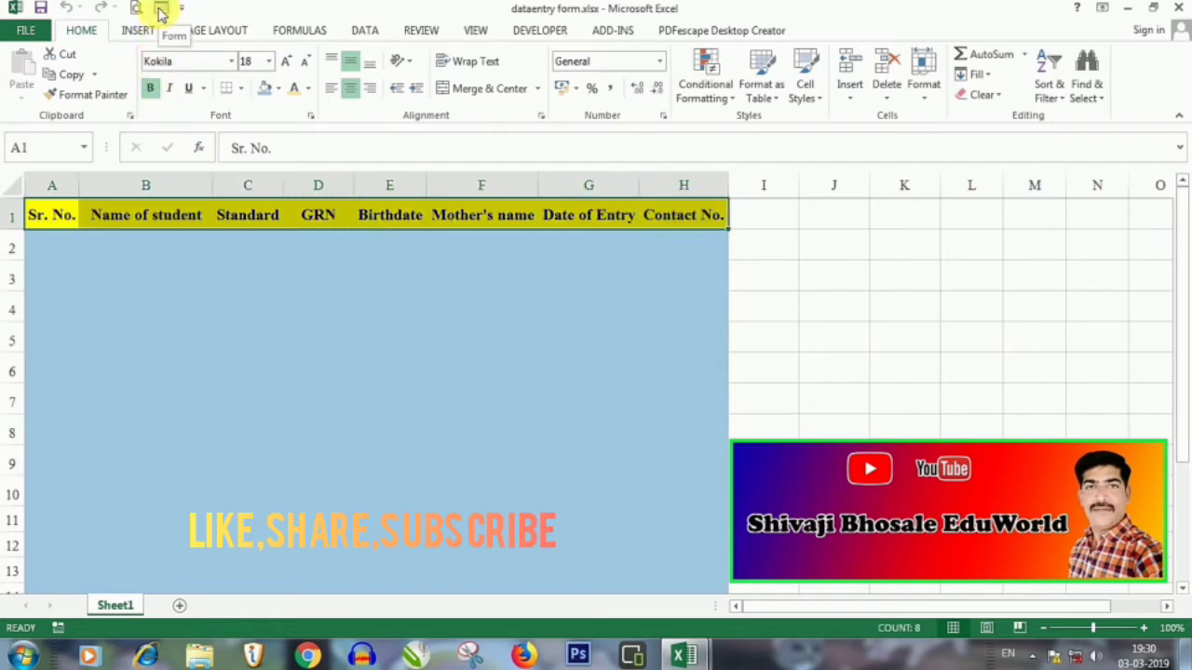
{"action": "left_click", "coordinate": [160, 11]}
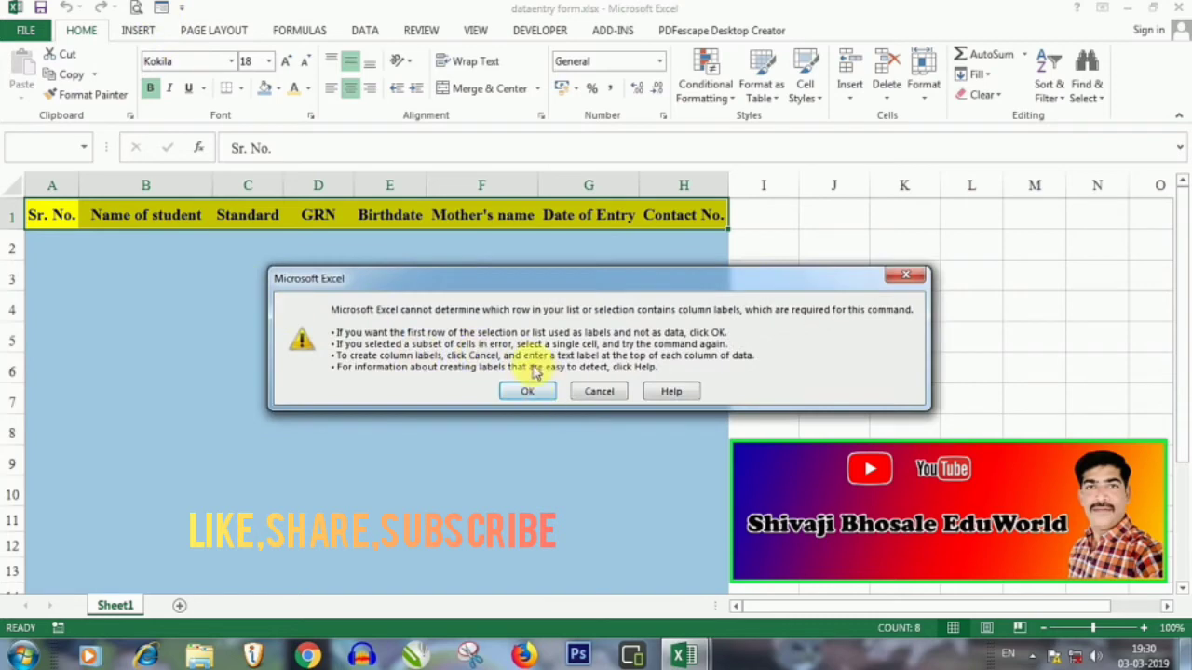
{"action": "left_click", "coordinate": [529, 391]}
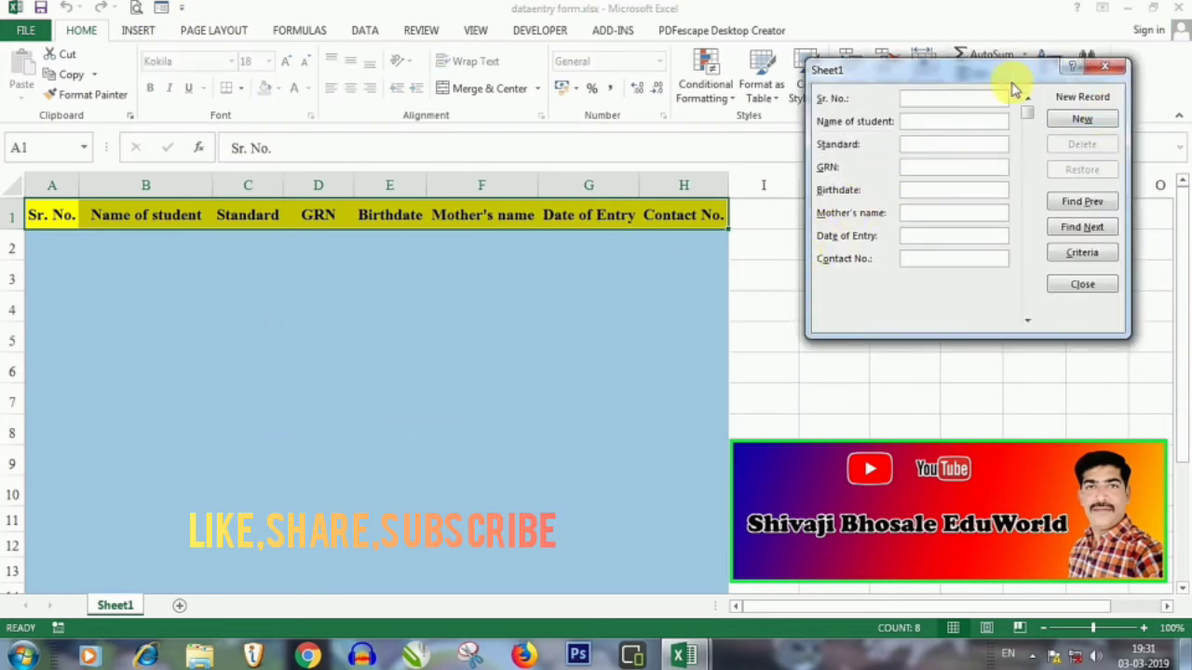
{"action": "left_click_drag", "start_coordinate": [1014, 90], "coordinate": [1001, 157]}
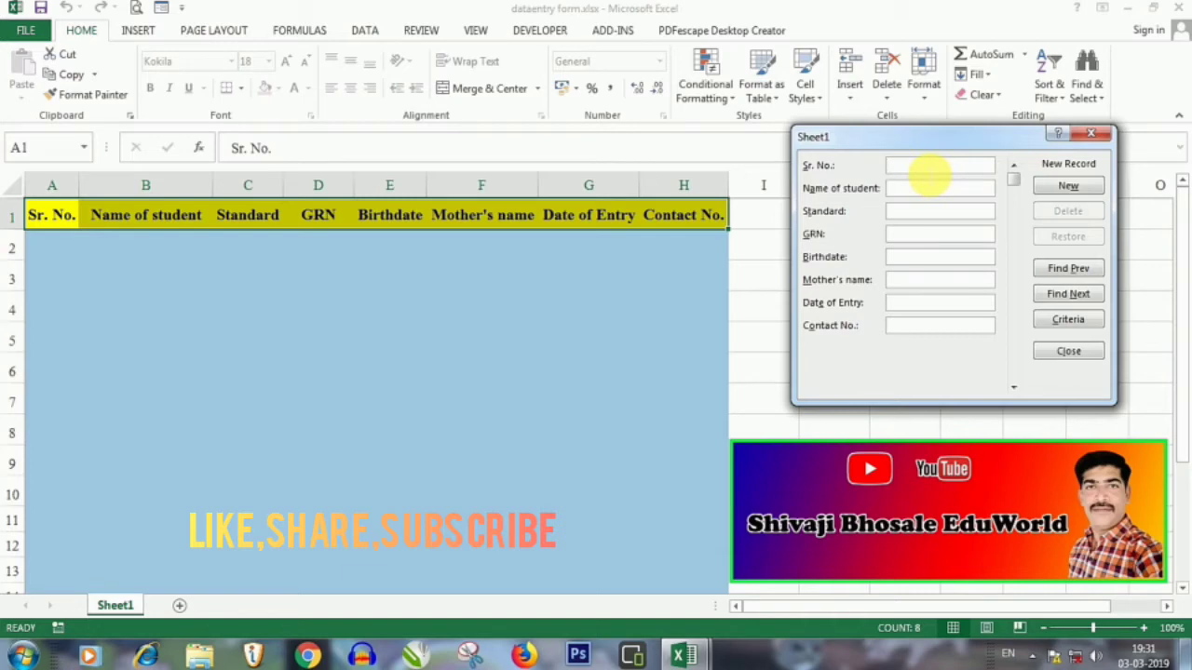
{"action": "type", "text": "1"}
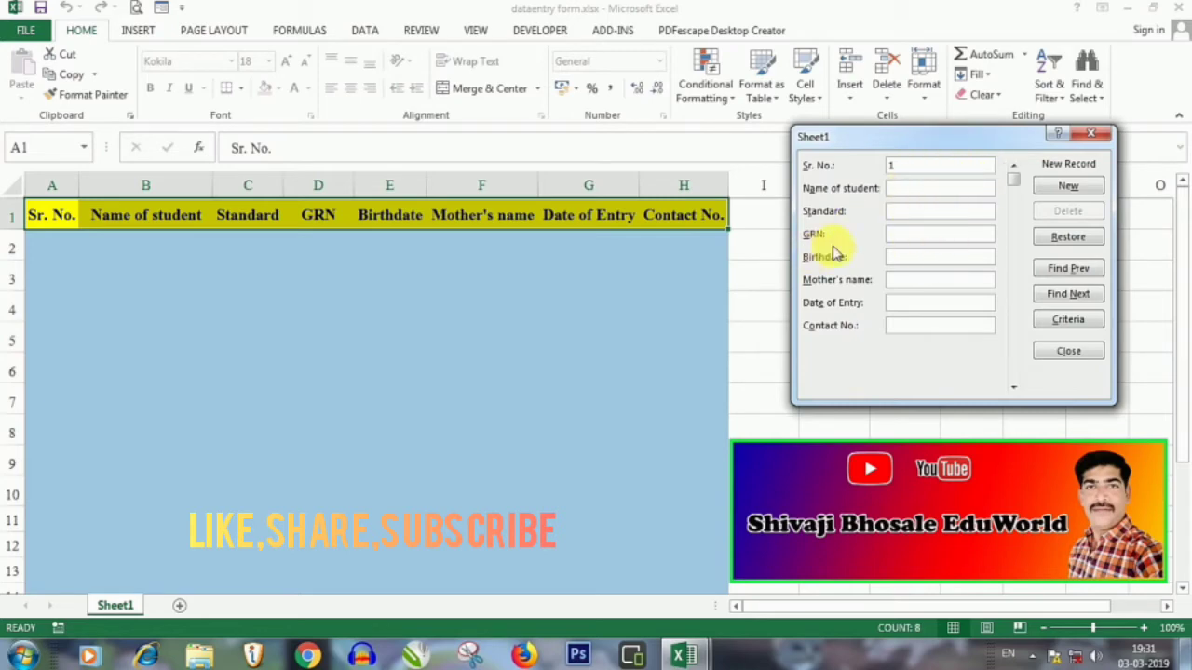
{"action": "key", "text": "Tab"}
{"action": "type", "text": "Chand"}
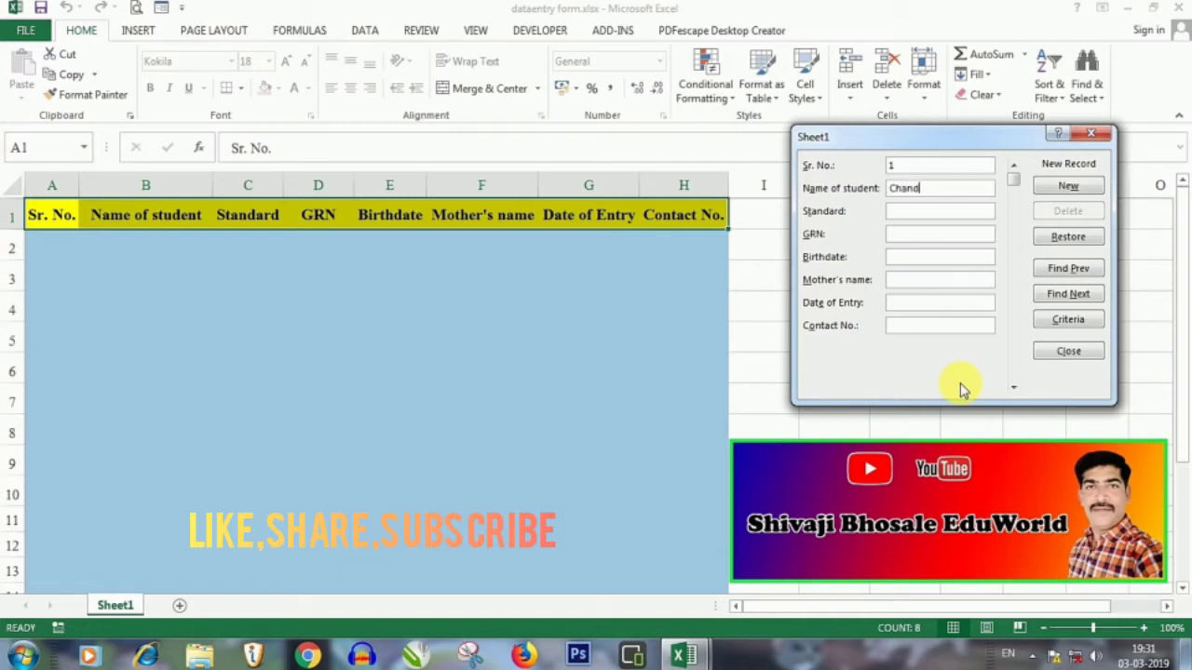
{"action": "type", "text": "rad"}
{"action": "type", "text": "eep "}
{"action": "type", "text": "Sag"}
{"action": "type", "text": "ar Pa"}
{"action": "type", "text": "til"}
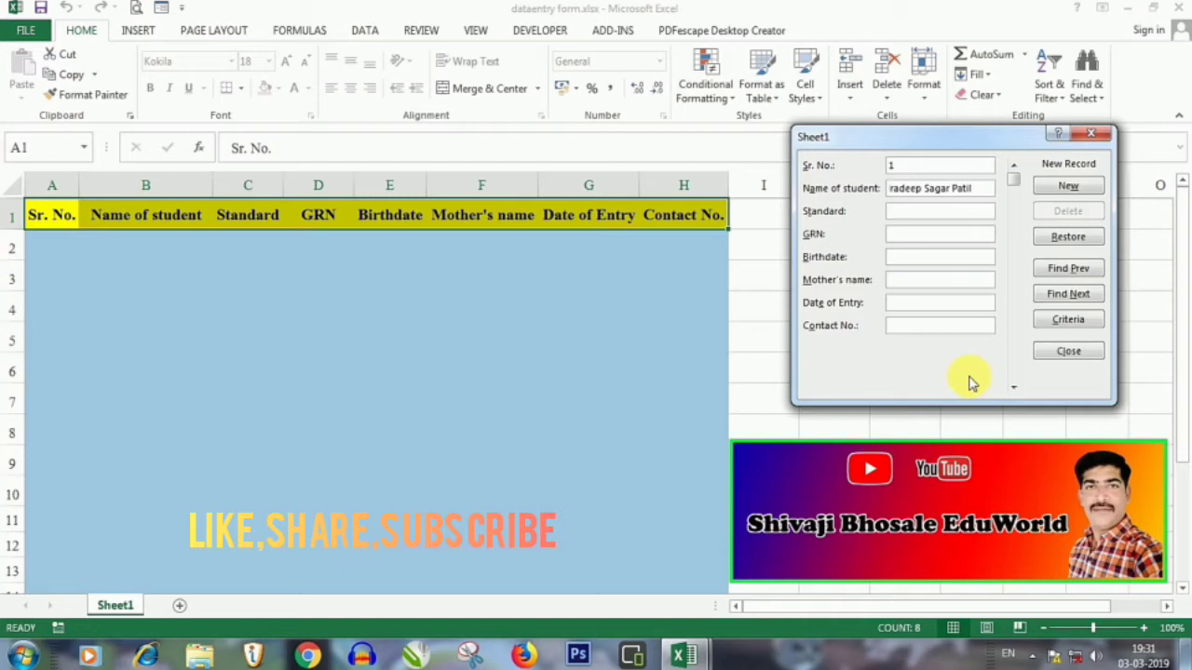
{"action": "type", "text": "4 t"}
{"action": "type", "text": "h"}
{"action": "left_click", "coordinate": [926, 239]}
{"action": "type", "text": "1433"}
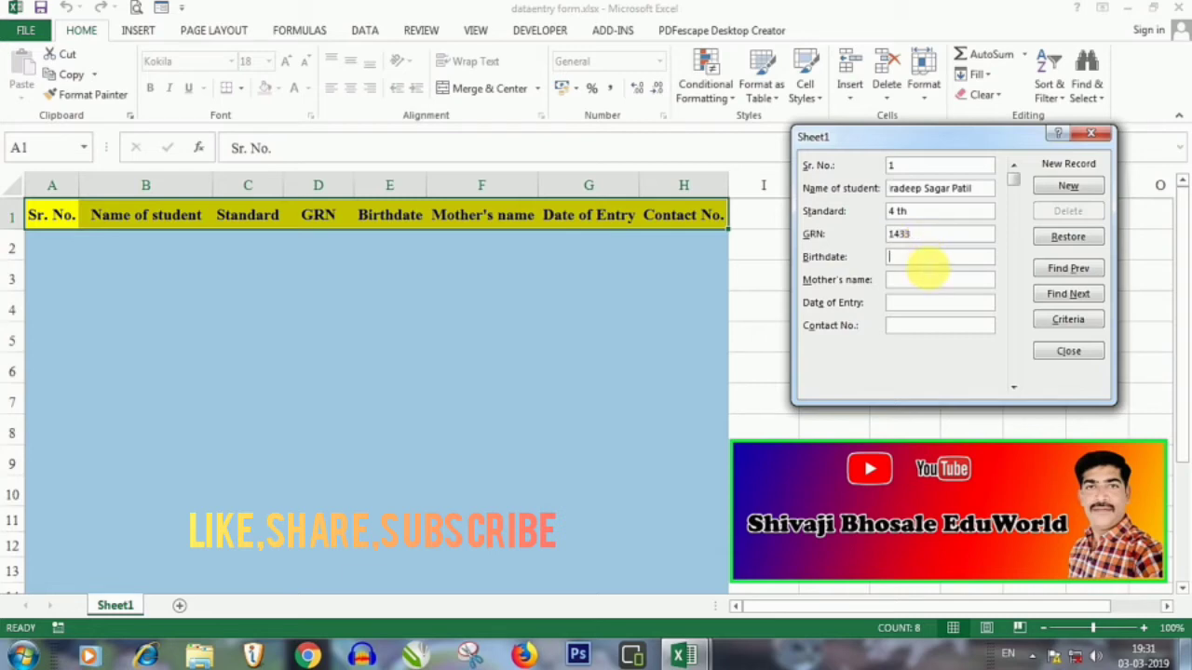
{"action": "type", "text": "11"}
{"action": "type", "text": "/06/"}
{"action": "type", "text": "2009"}
Fill in the mother's name, entry date 15/6/2015 and the contact number
{"action": "left_click", "coordinate": [930, 288]}
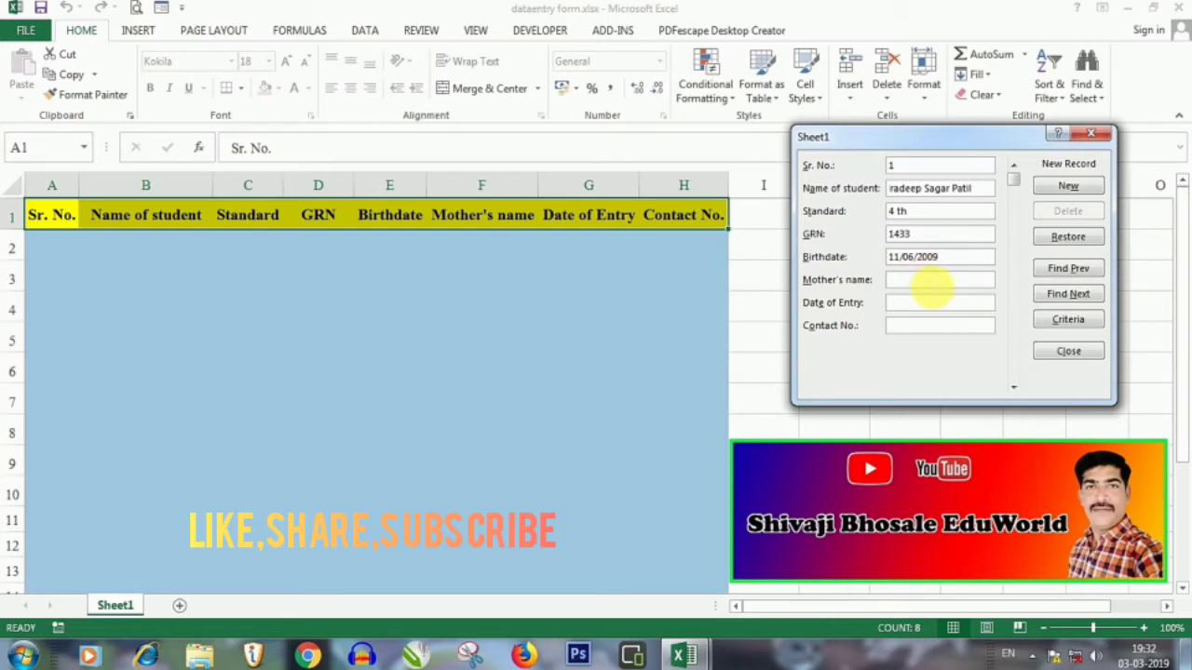
{"action": "type", "text": "Ran"}
{"action": "type", "text": "i"}
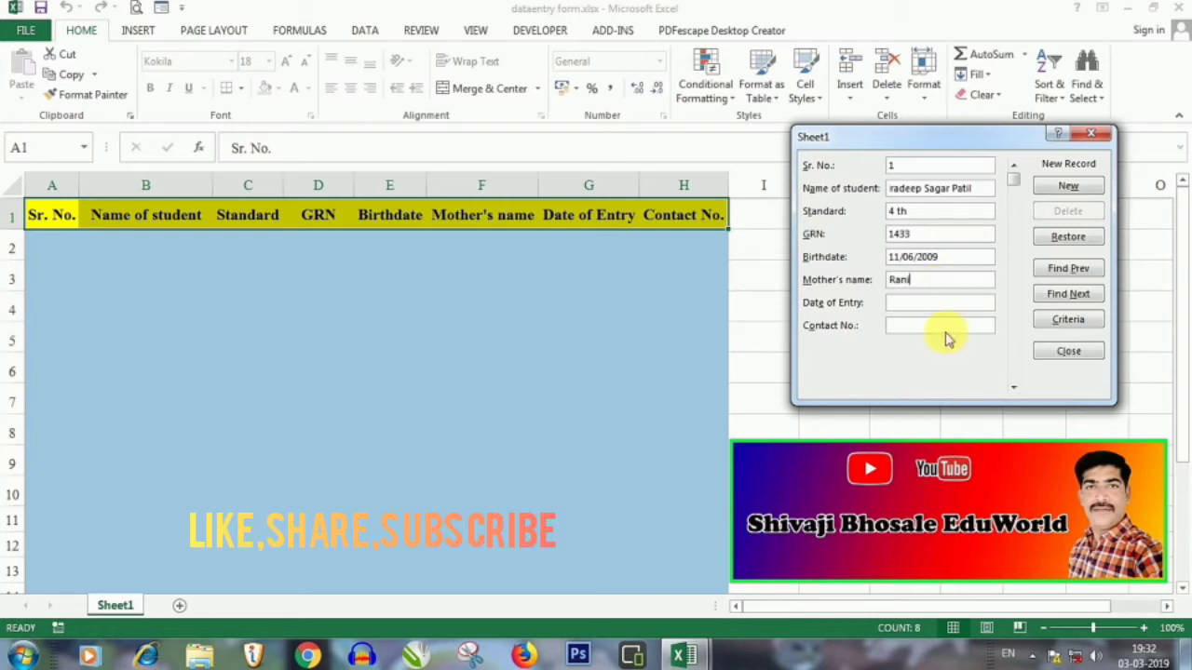
{"action": "left_click", "coordinate": [935, 303]}
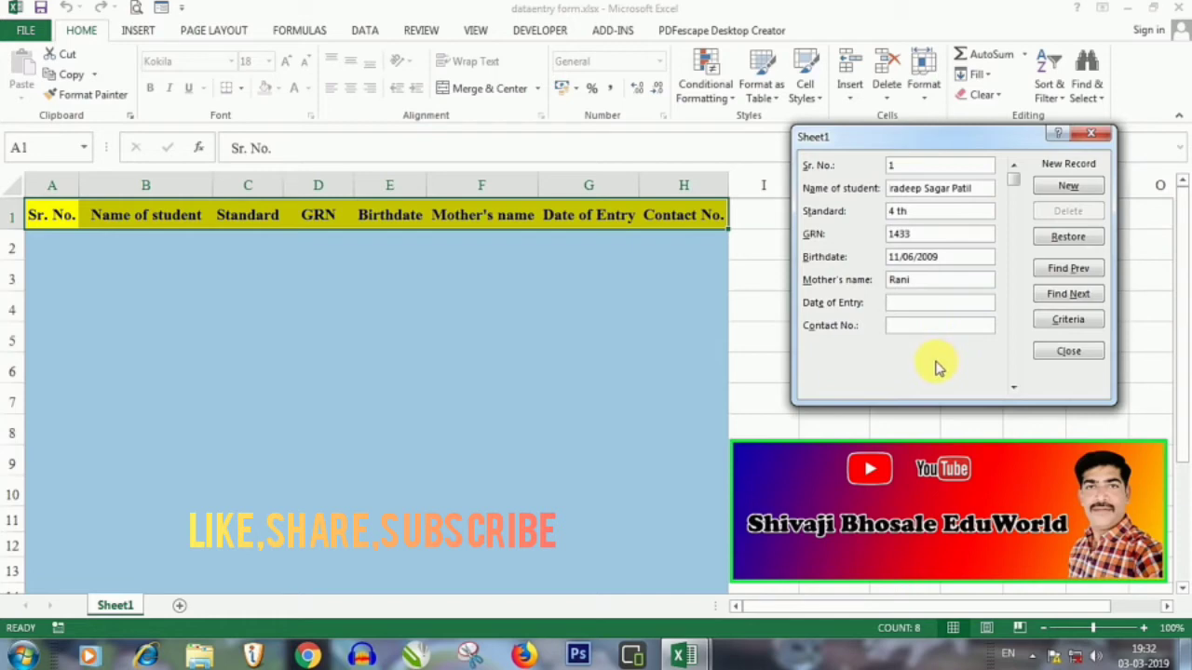
{"action": "type", "text": "15/6/"}
{"action": "type", "text": "20"}
{"action": "type", "text": "15"}
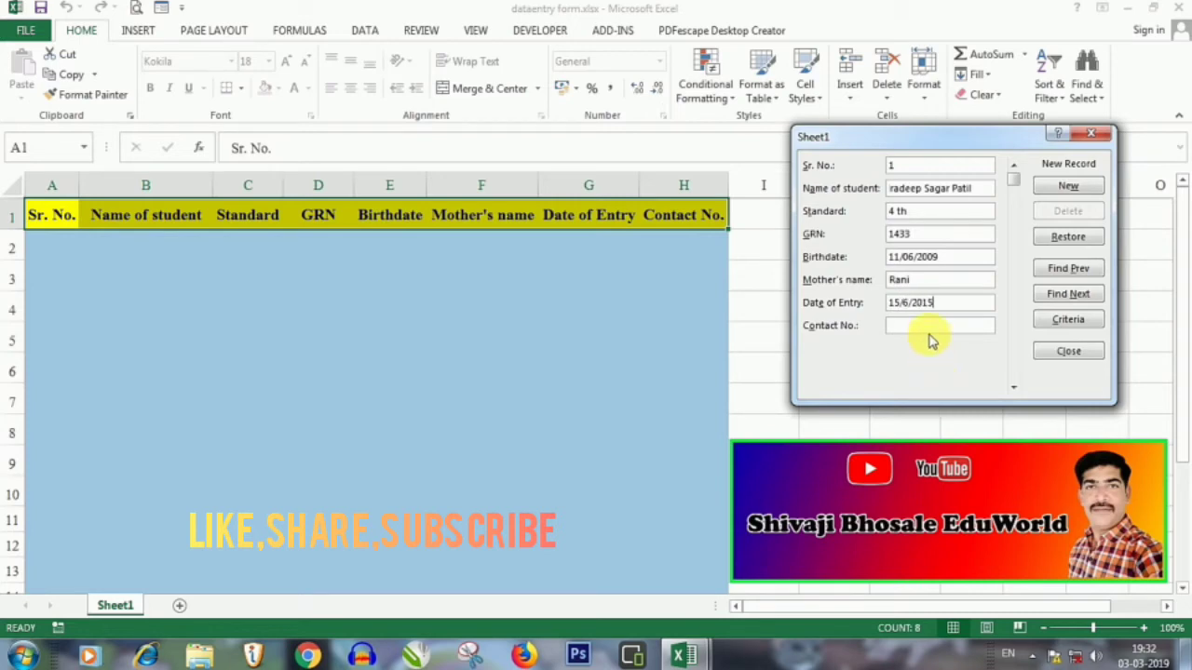
{"action": "type", "text": "999"}
{"action": "type", "text": "9999999"}
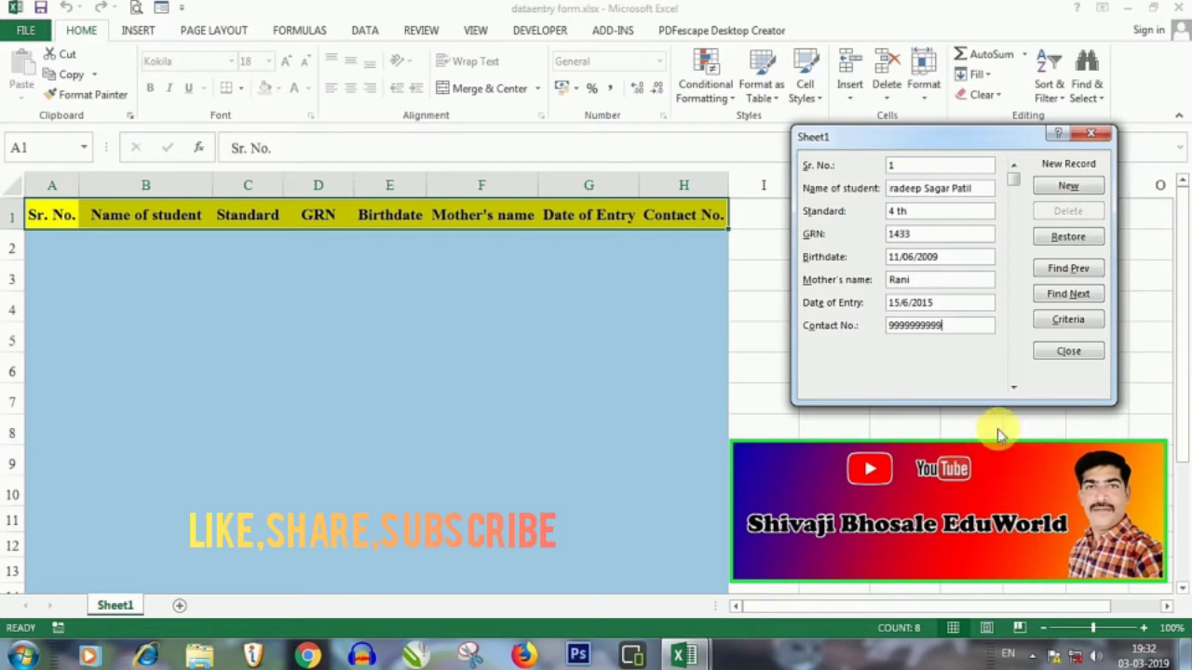
Add the record to row 2, close the data form, and select the new row's cells
{"action": "key", "text": "Return"}
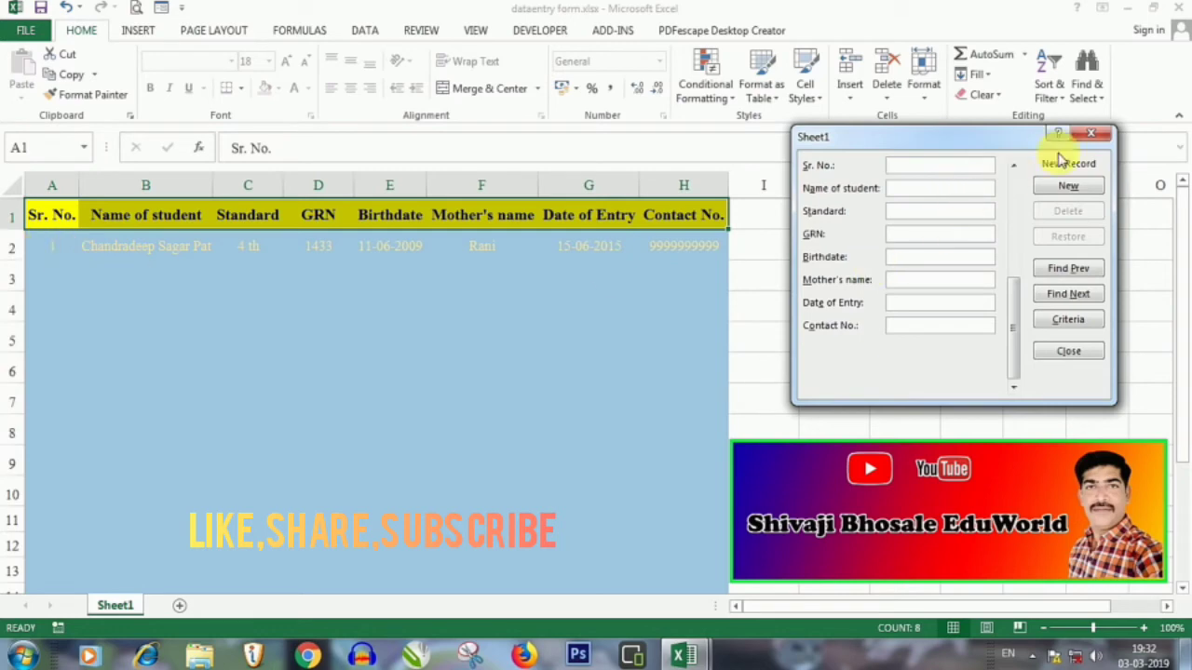
{"action": "left_click", "coordinate": [1068, 351]}
{"action": "left_click_drag", "start_coordinate": [47, 246], "coordinate": [685, 249]}
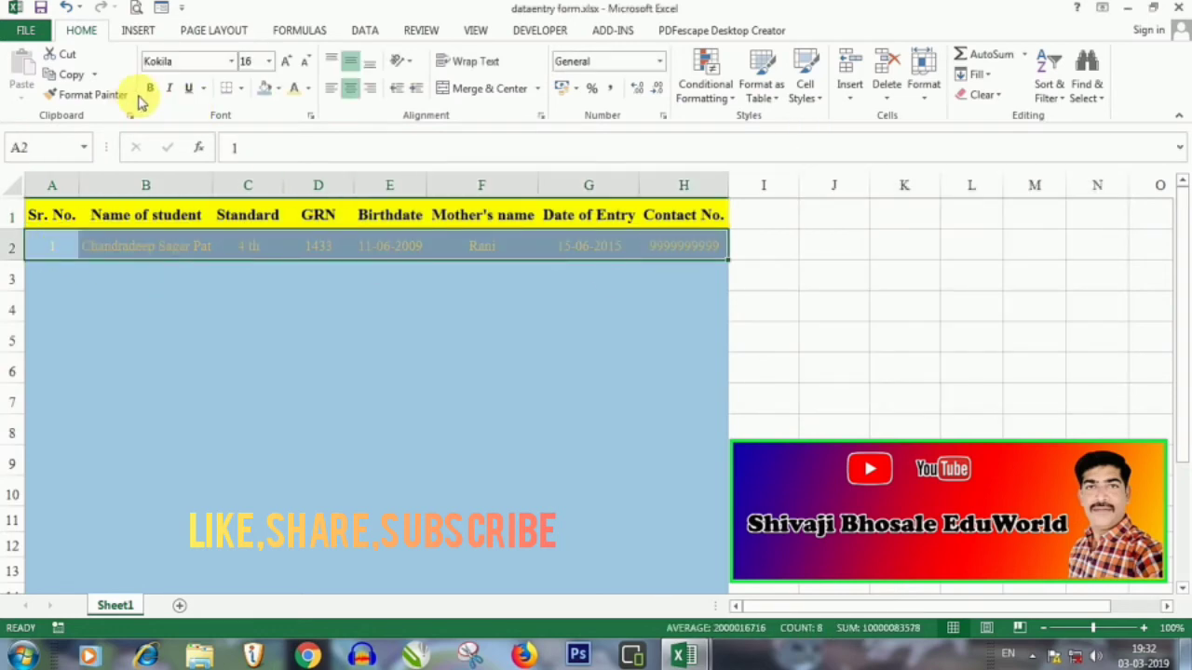
Make the first student's row text black and bold
{"action": "left_click", "coordinate": [307, 90]}
{"action": "left_click", "coordinate": [324, 112]}
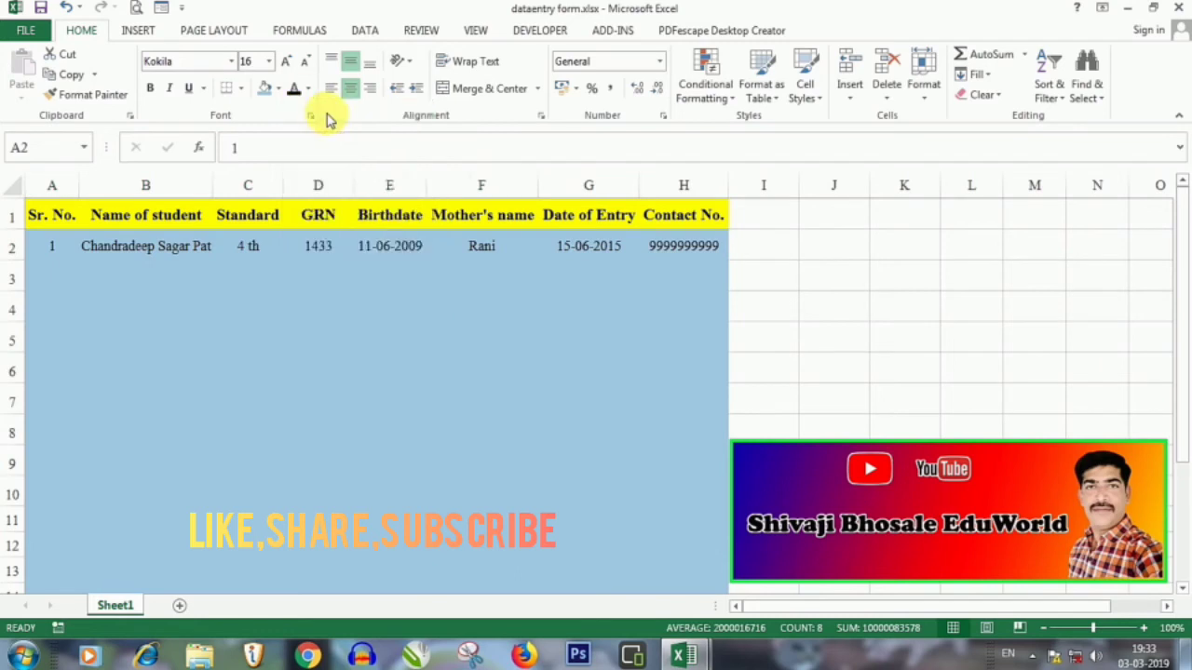
{"action": "left_click", "coordinate": [149, 90]}
{"action": "left_click", "coordinate": [251, 335]}
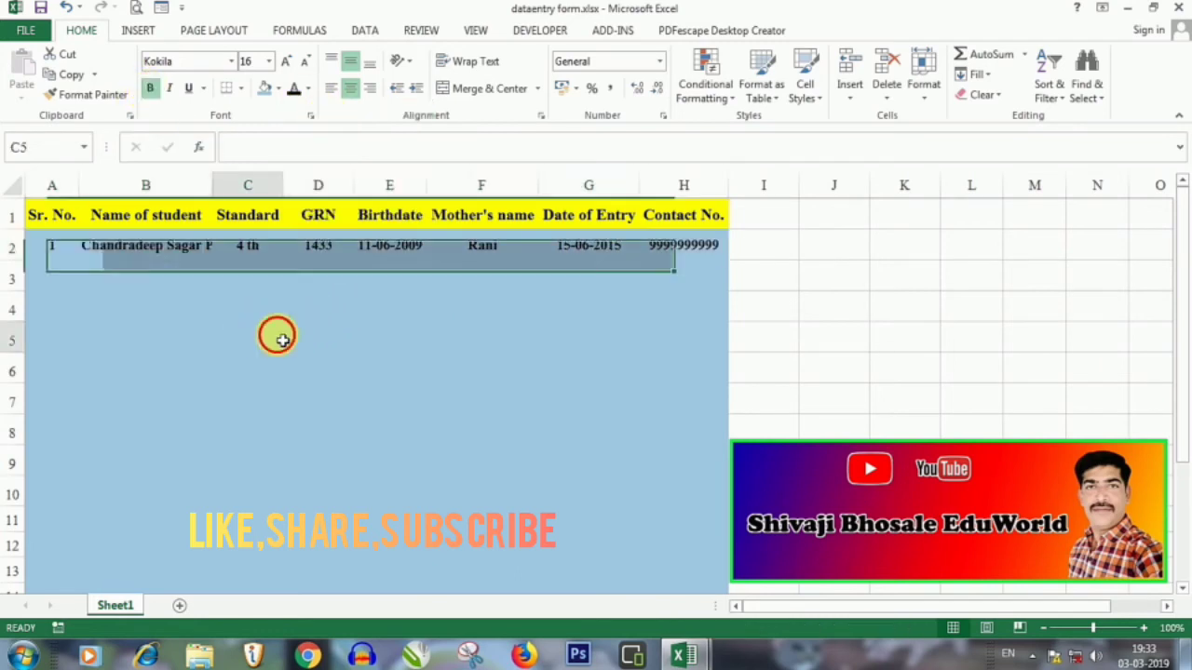
Widen column B to fit the full name and move the banner picture to the bottom right
{"action": "left_click", "coordinate": [61, 228]}
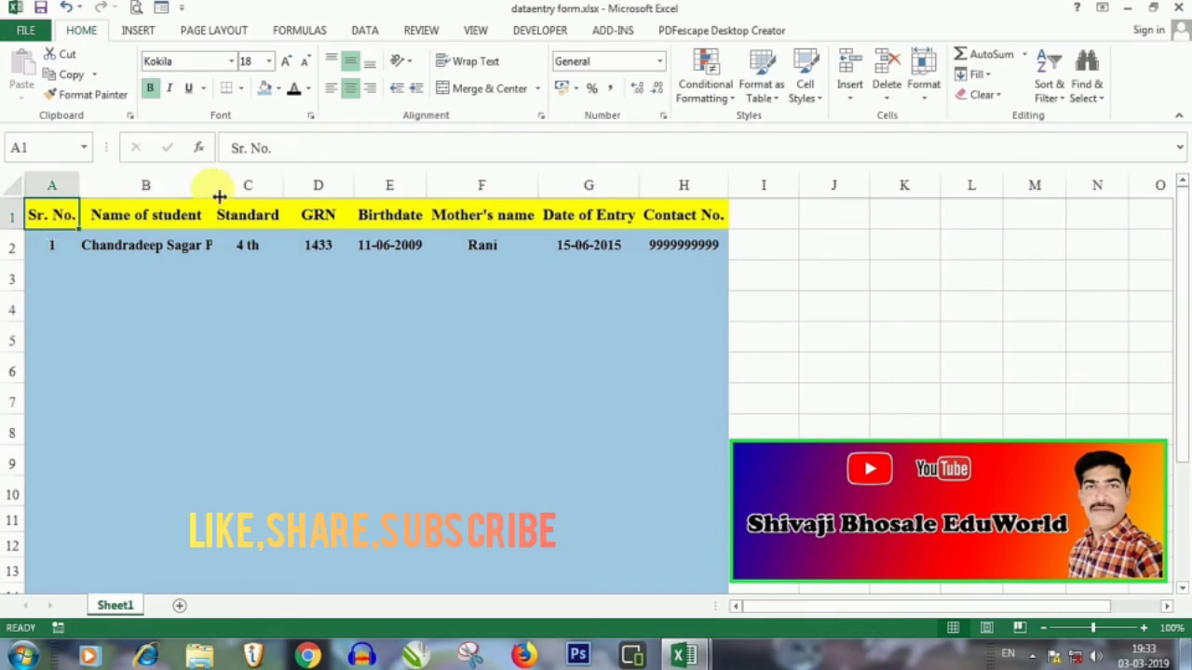
{"action": "left_click_drag", "start_coordinate": [213, 194], "coordinate": [251, 199]}
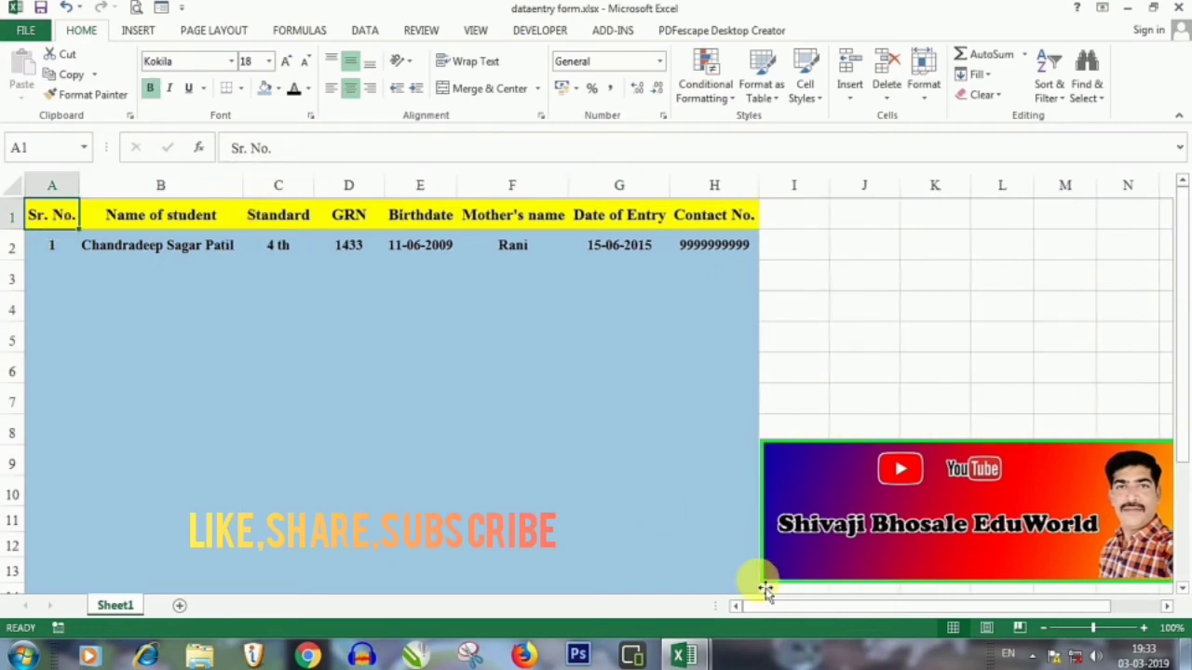
{"action": "left_click", "coordinate": [824, 488]}
{"action": "left_click_drag", "start_coordinate": [824, 489], "coordinate": [783, 512]}
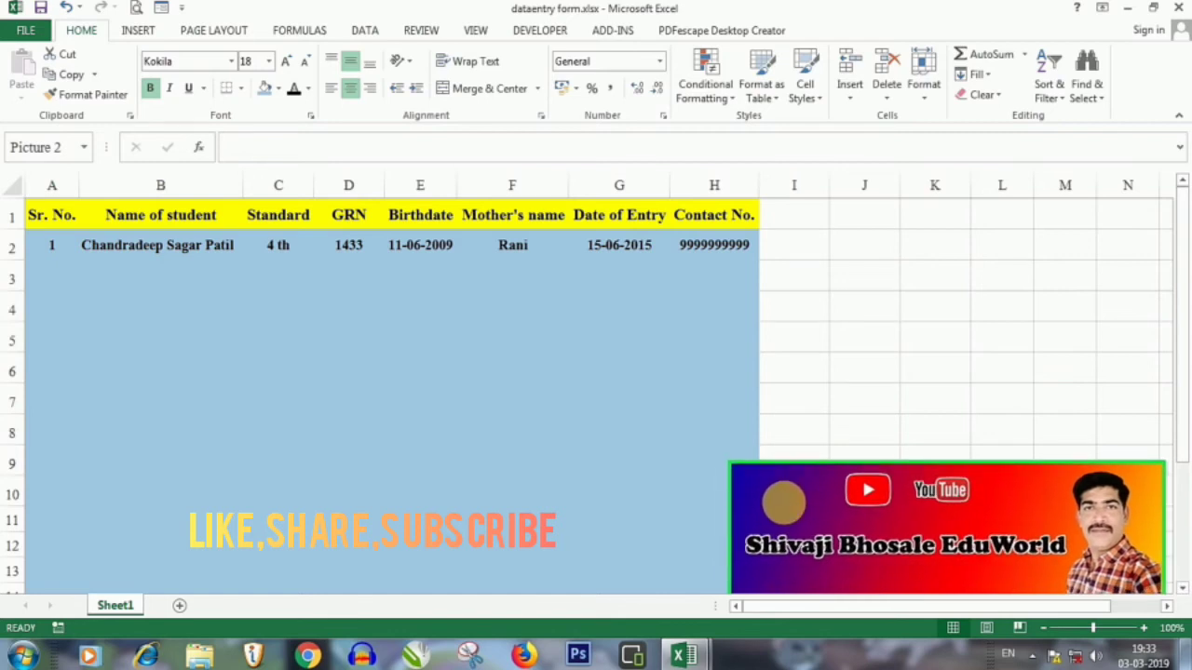
{"action": "left_click_drag", "start_coordinate": [783, 512], "coordinate": [790, 507]}
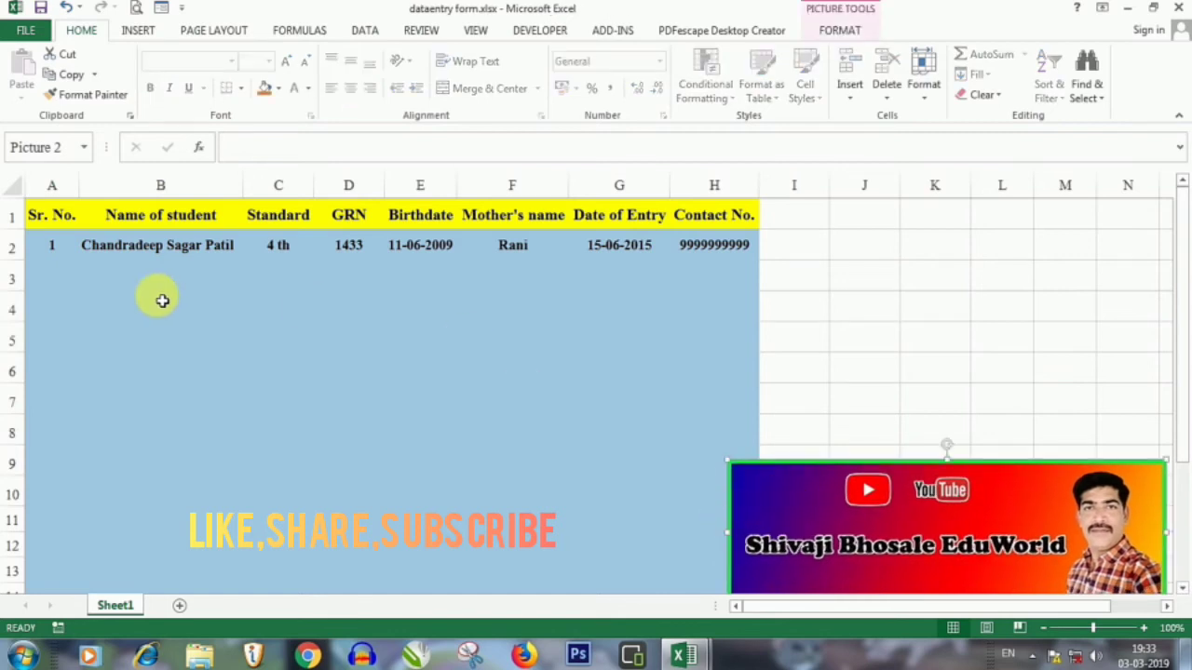
{"action": "left_click", "coordinate": [53, 223]}
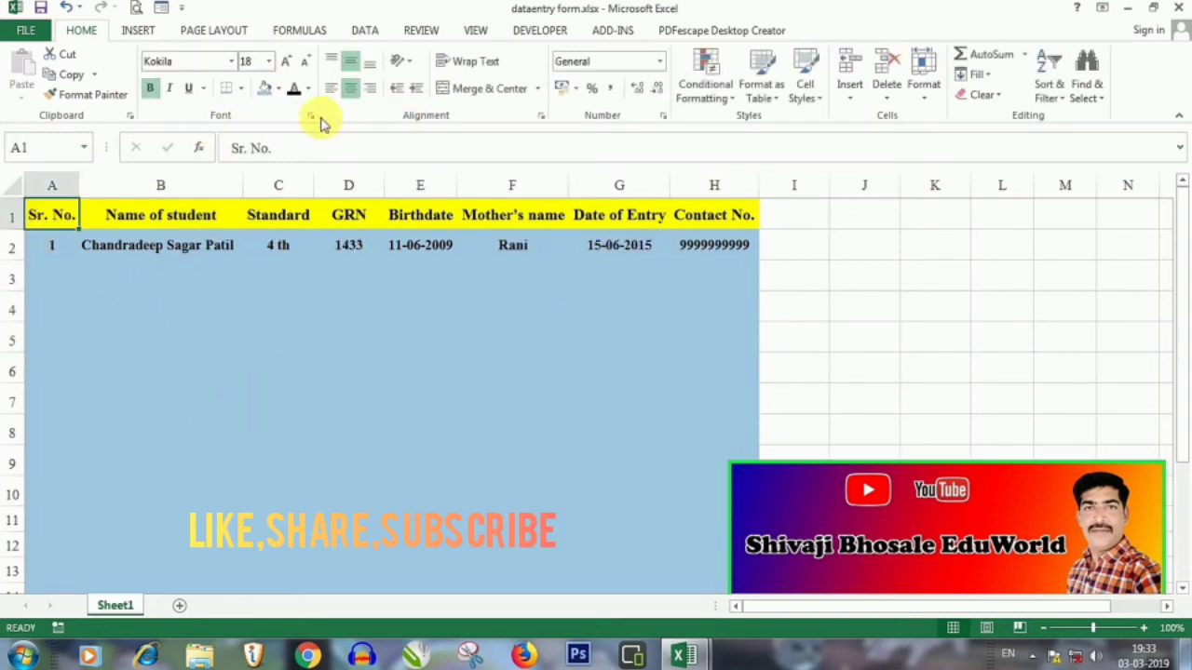
{"action": "left_click", "coordinate": [240, 88]}
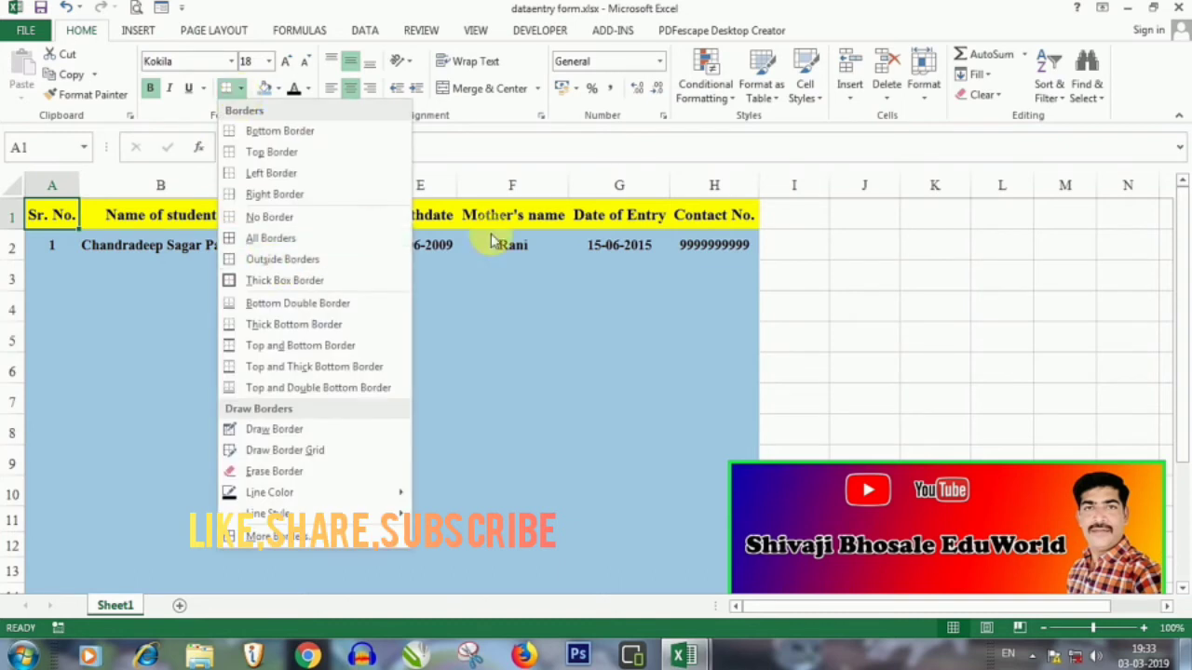
Apply All Borders to cells A1:H2 from the right-click mini toolbar
{"action": "left_click", "coordinate": [558, 246]}
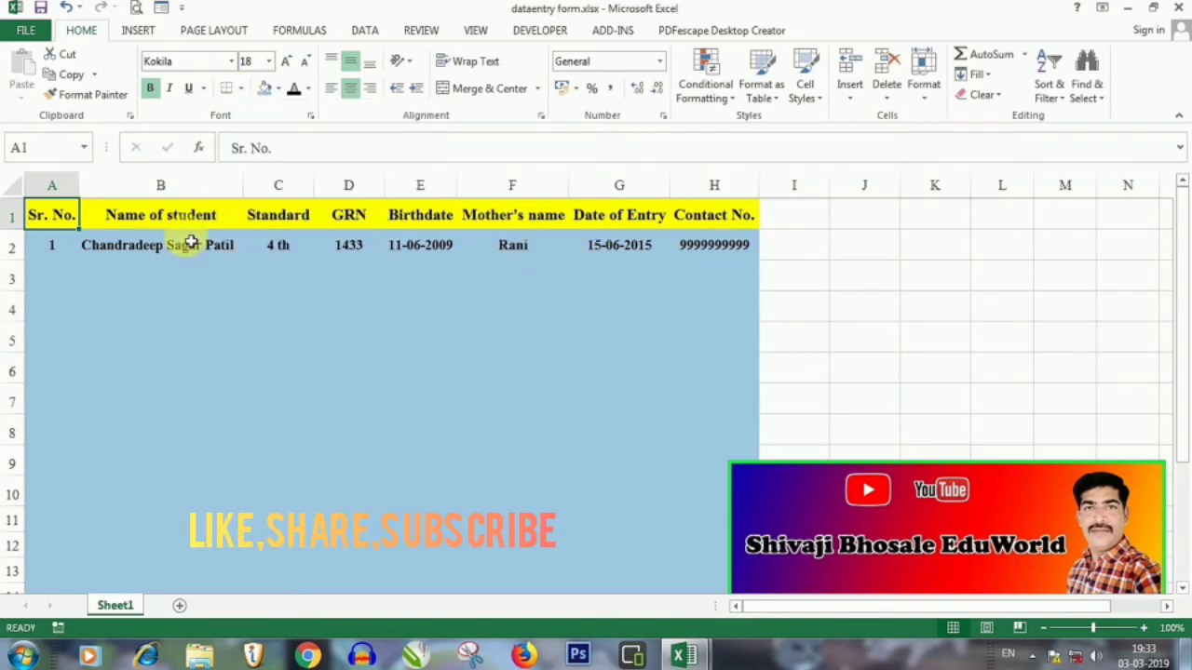
{"action": "left_click_drag", "start_coordinate": [54, 216], "coordinate": [728, 247]}
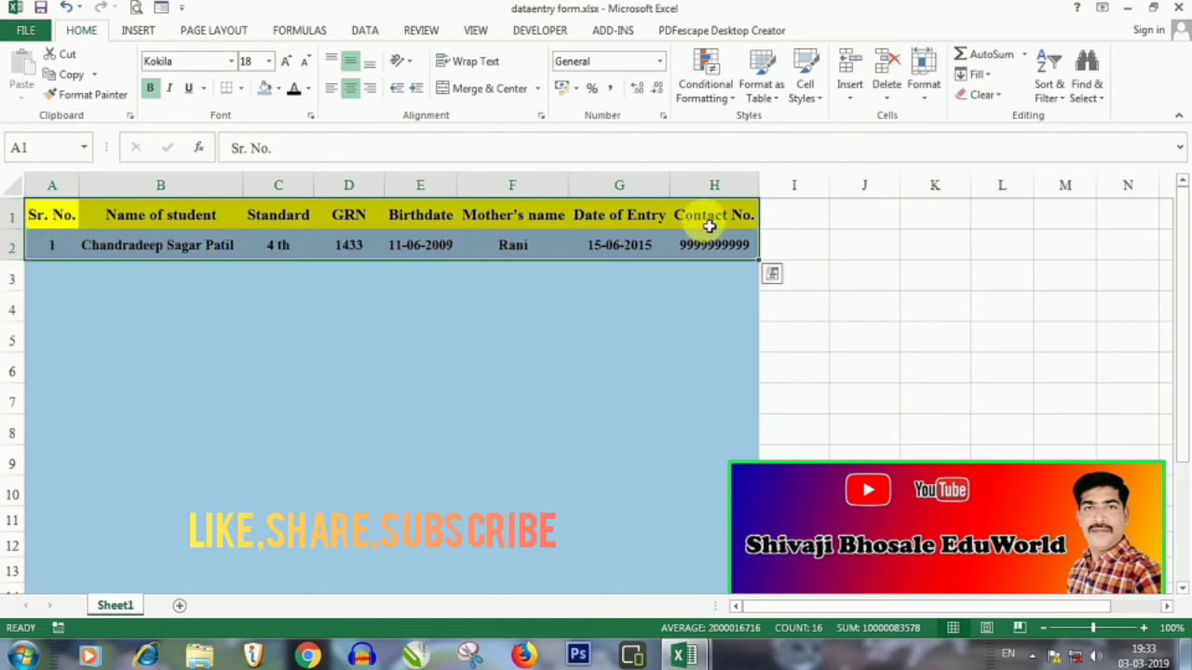
{"action": "right_click", "coordinate": [710, 223]}
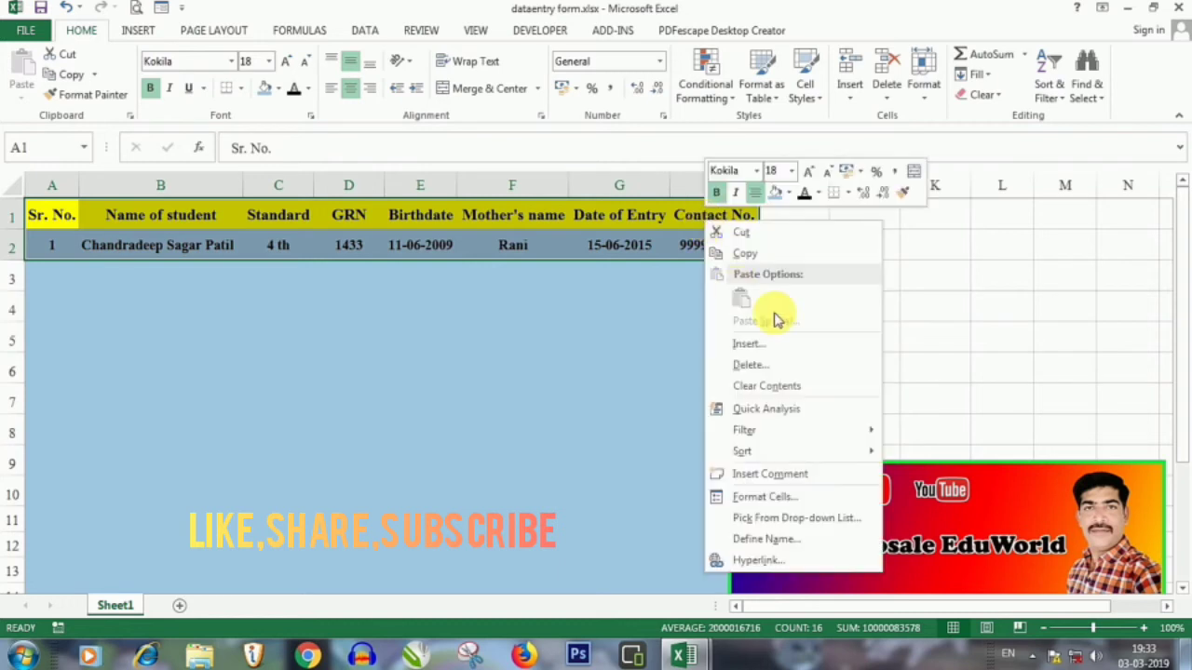
{"action": "left_click", "coordinate": [848, 195]}
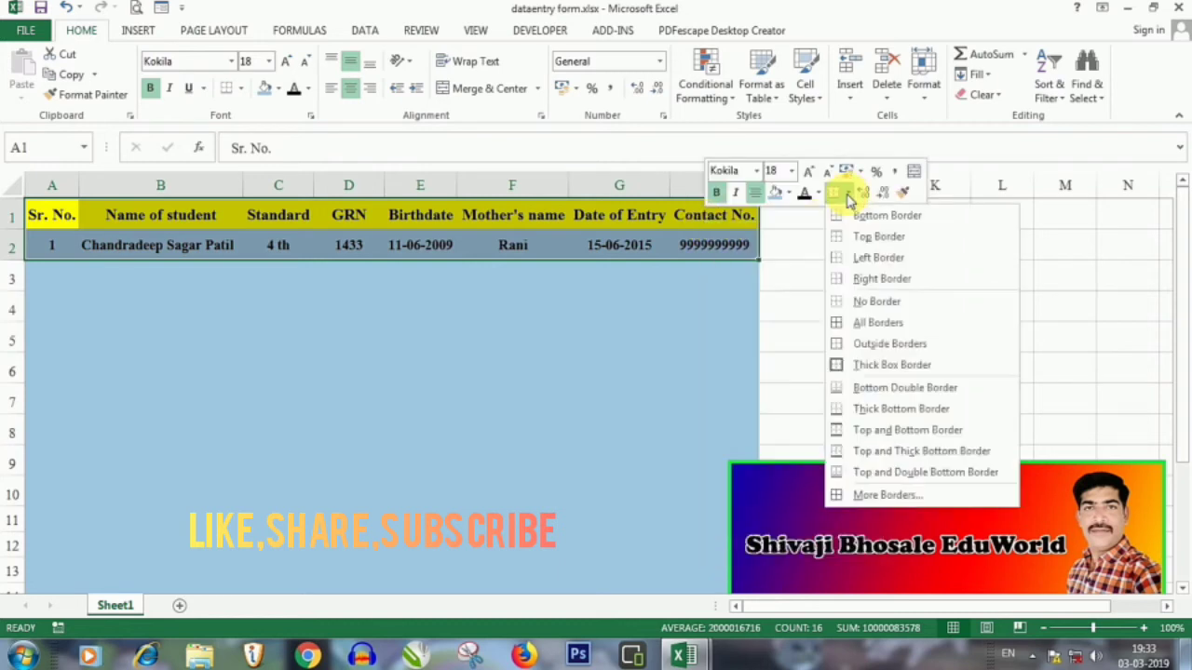
{"action": "left_click", "coordinate": [880, 324]}
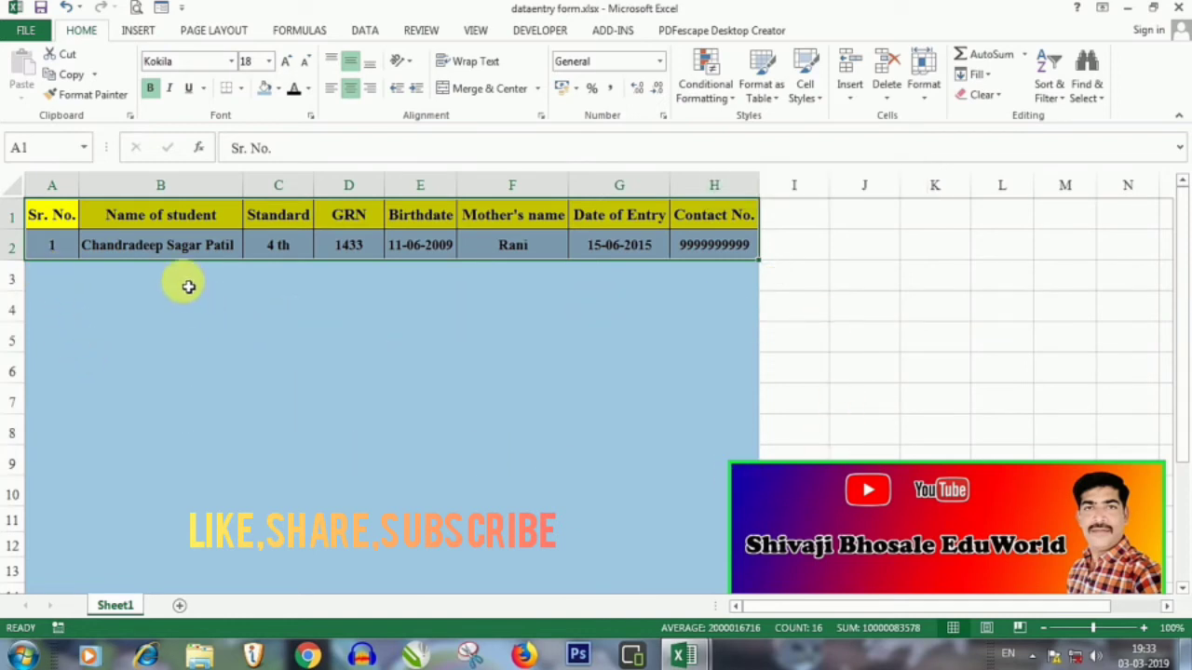
{"action": "left_click", "coordinate": [180, 246]}
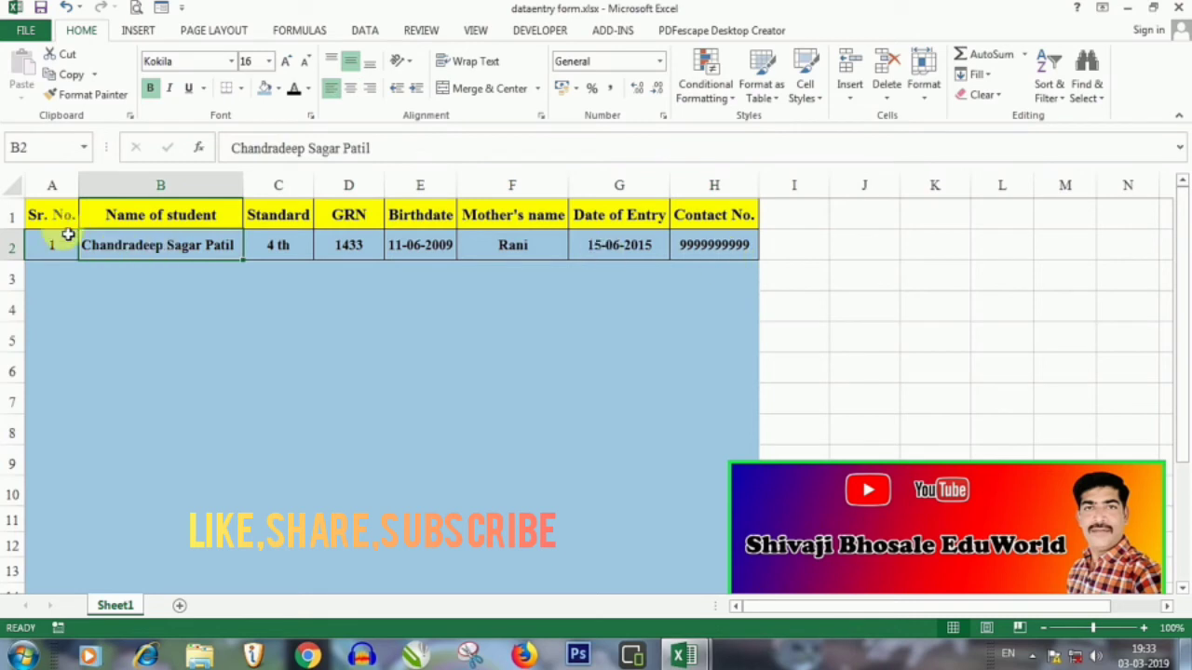
{"action": "left_click_drag", "start_coordinate": [52, 222], "coordinate": [714, 216]}
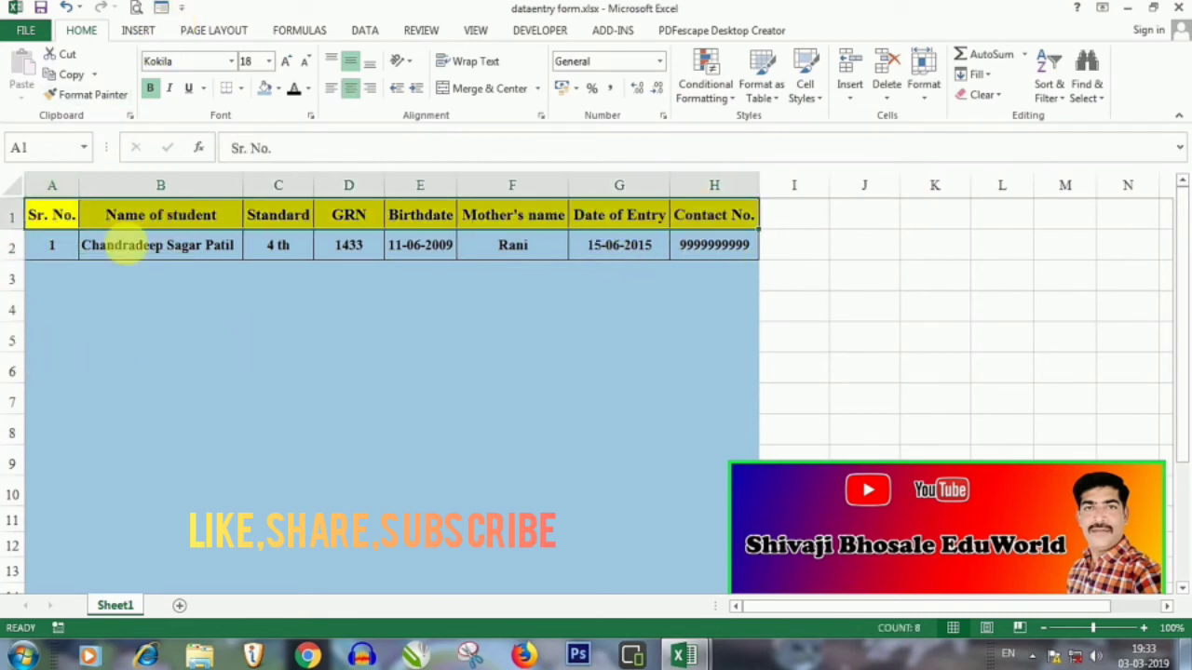
{"action": "left_click", "coordinate": [161, 7]}
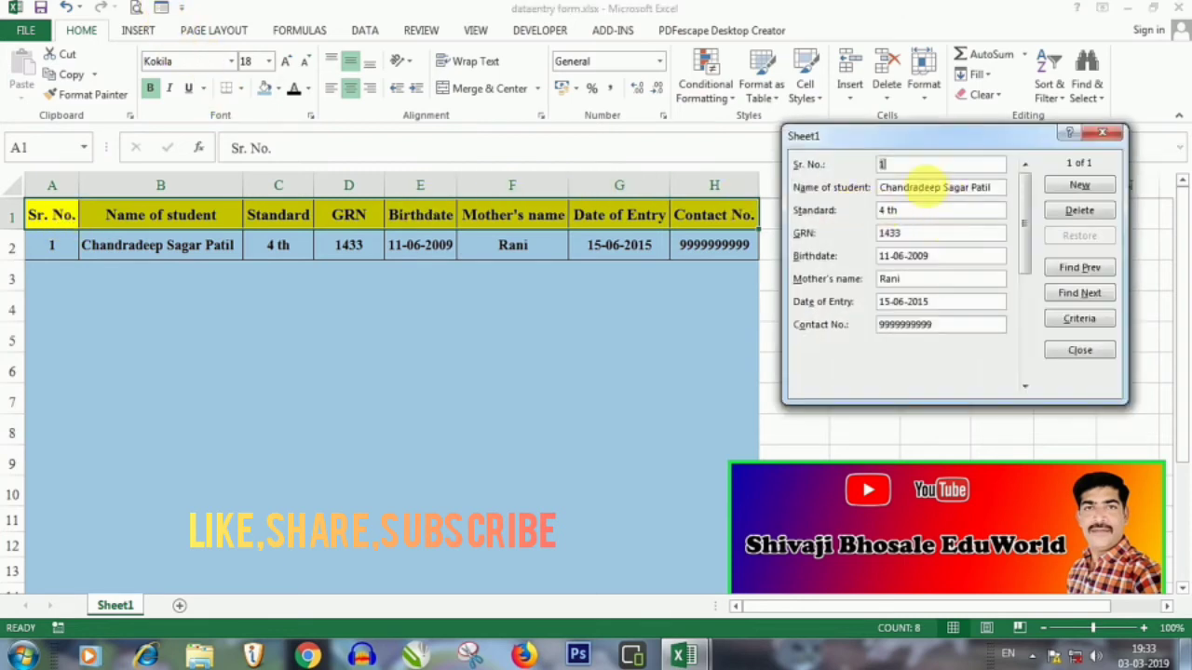
{"action": "left_click", "coordinate": [1080, 185]}
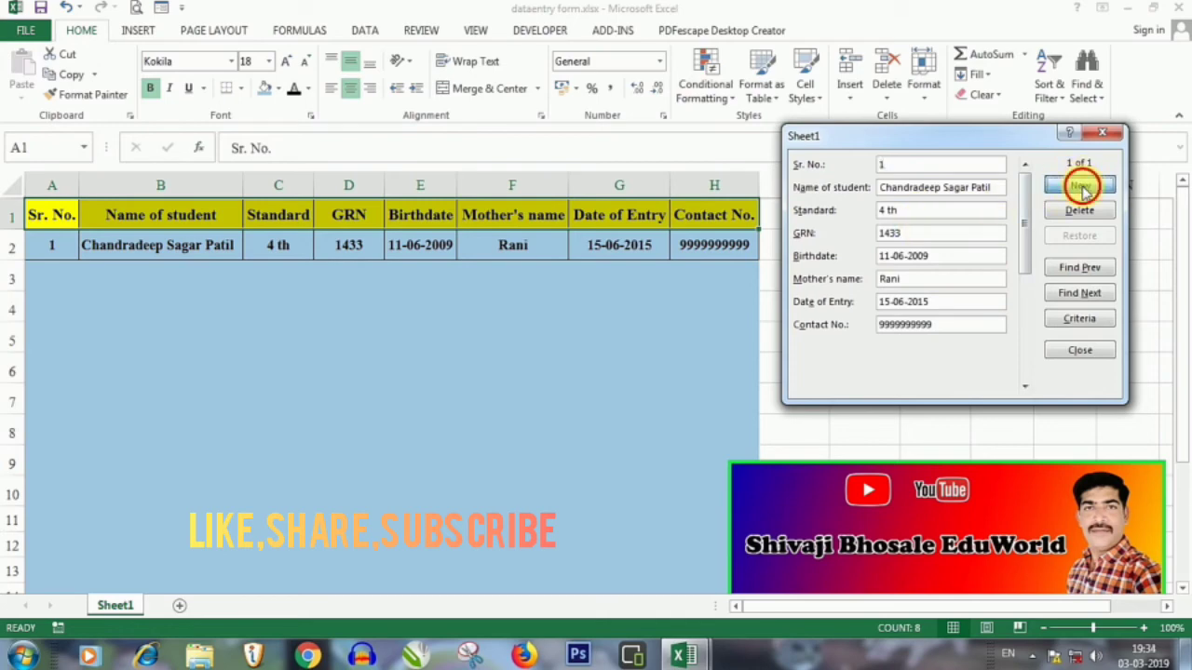
{"action": "type", "text": "2"}
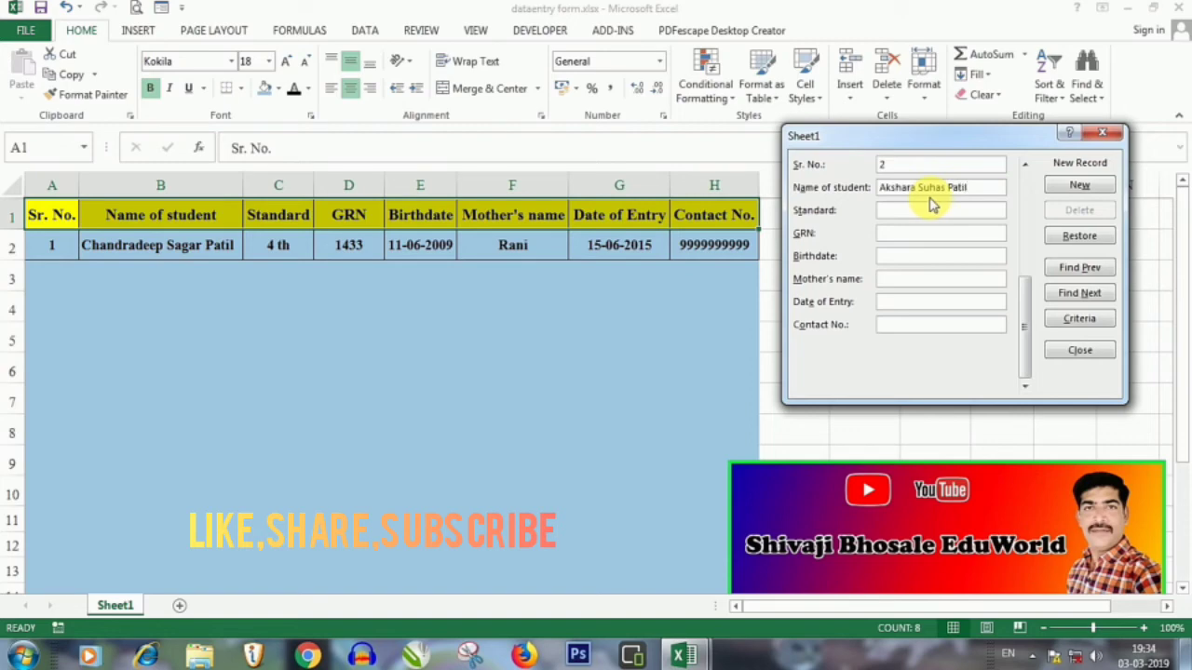
{"action": "left_click", "coordinate": [936, 212]}
{"action": "type", "text": "4th"}
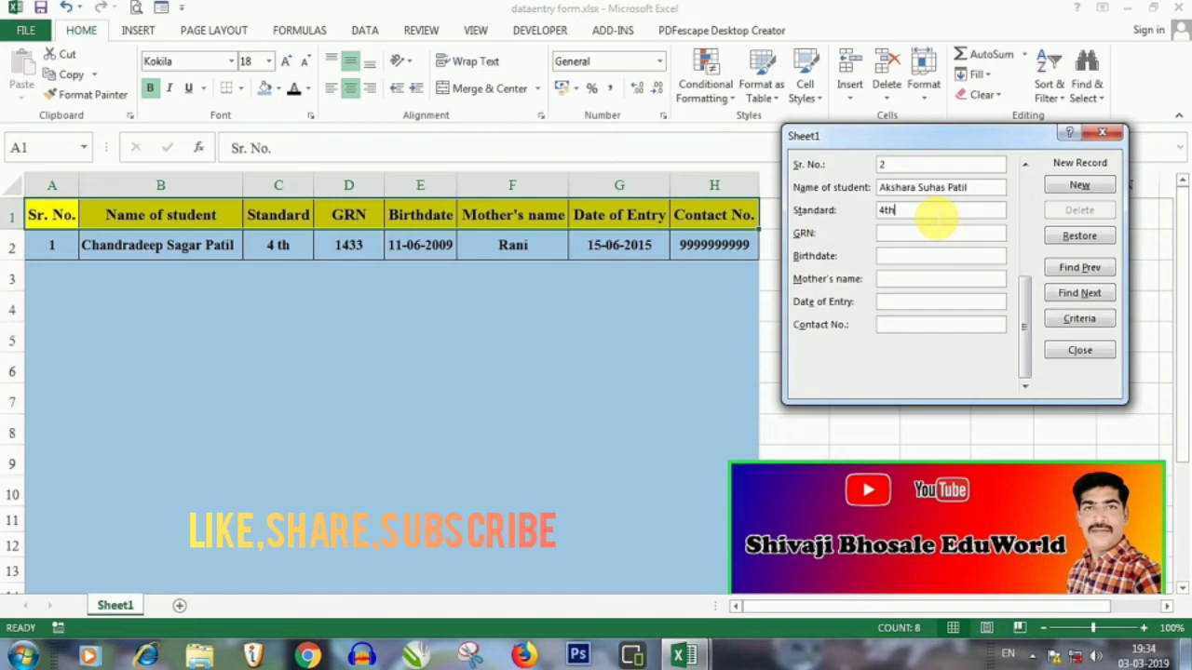
{"action": "key", "text": "BackSpace"}
{"action": "key", "text": "BackSpace"}
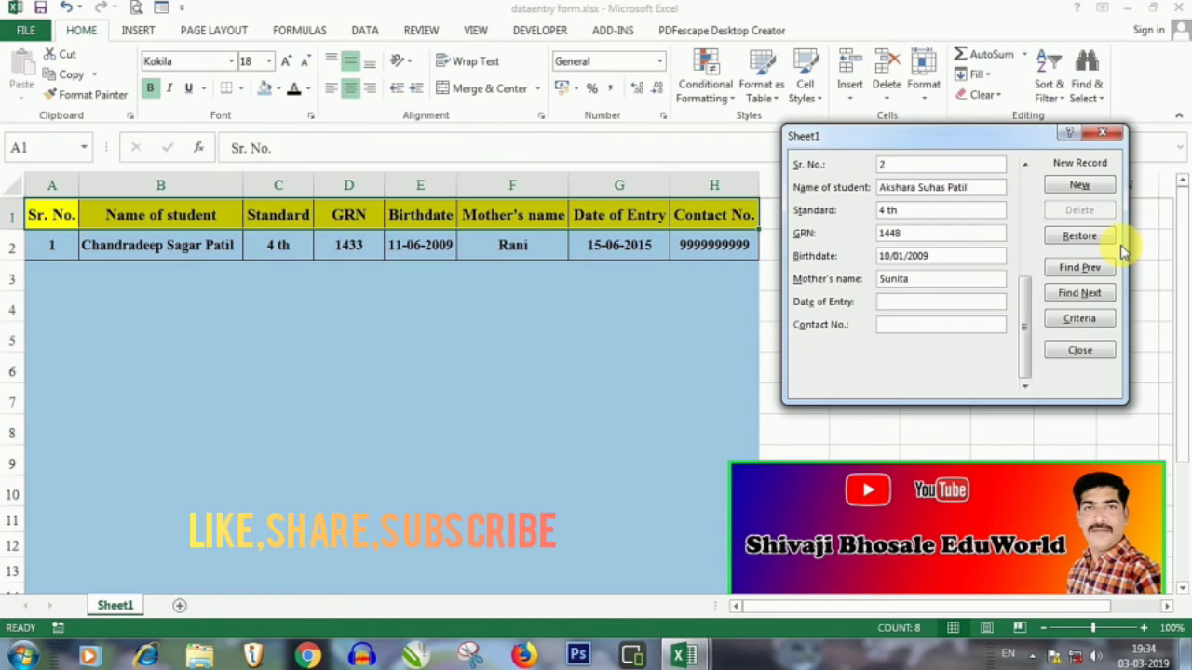
{"action": "type", "text": "15"}
{"action": "type", "text": "9999999999"}
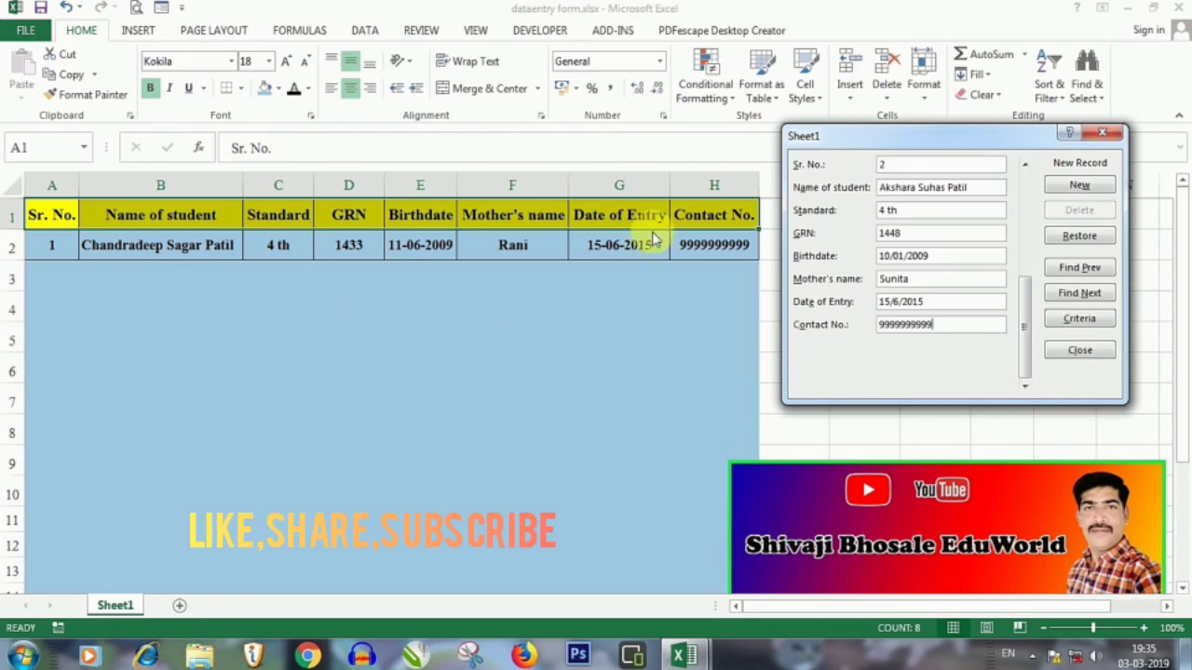
{"action": "left_click", "coordinate": [1092, 190]}
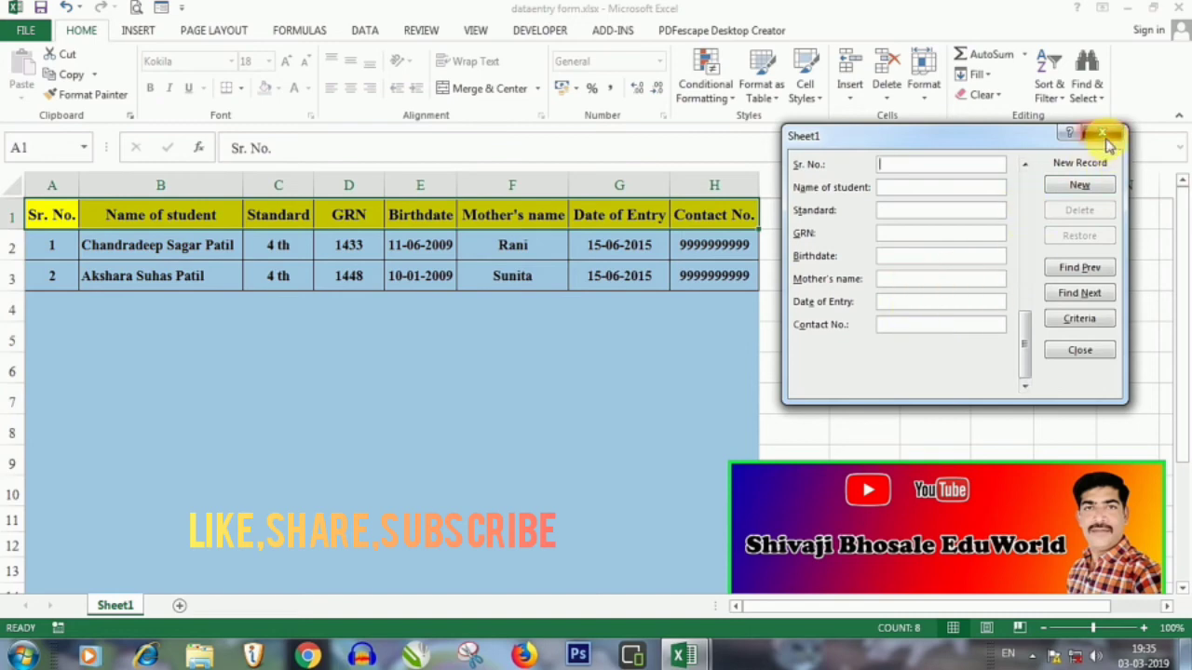
Close the data form and review rows 2 and 3, including GRNs 1433 and 1448
{"action": "left_click", "coordinate": [1104, 135]}
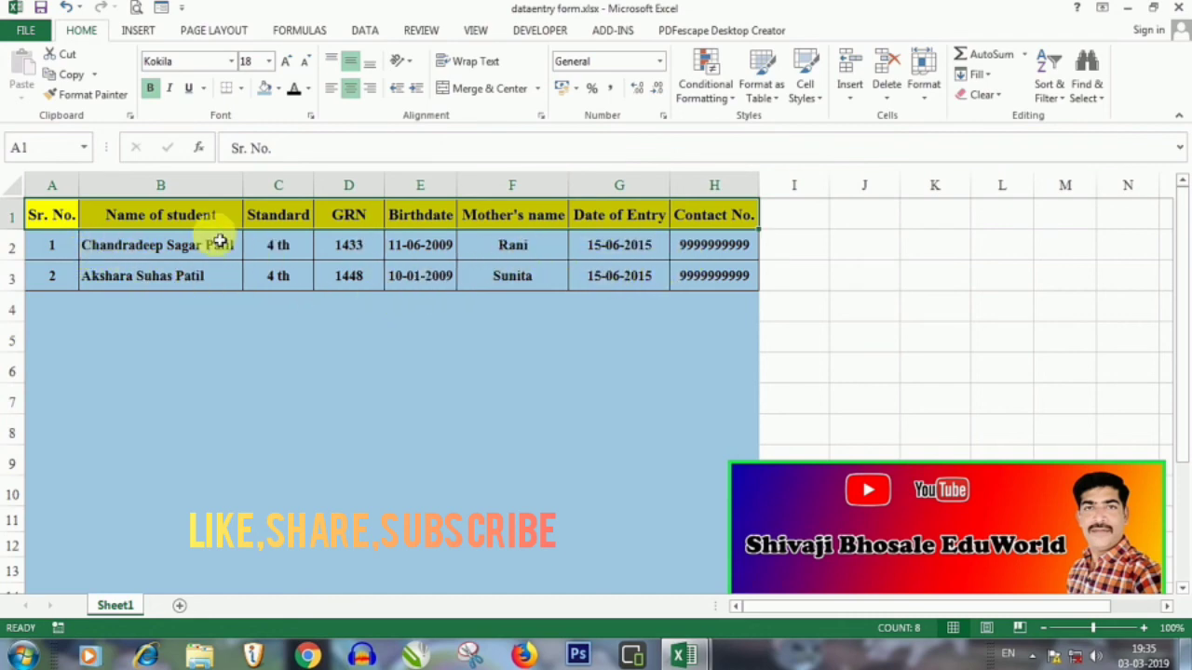
{"action": "left_click_drag", "start_coordinate": [661, 273], "coordinate": [122, 255]}
{"action": "left_click", "coordinate": [277, 245]}
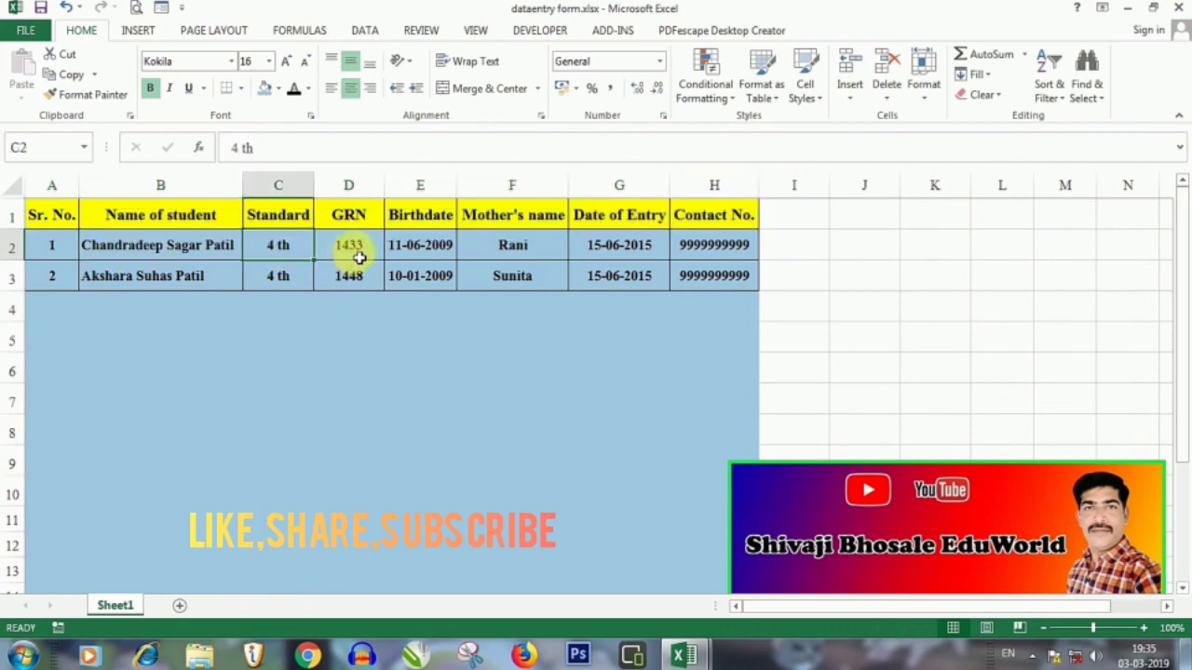
{"action": "left_click", "coordinate": [352, 245]}
{"action": "left_click", "coordinate": [433, 254]}
{"action": "left_click", "coordinate": [523, 252]}
{"action": "left_click", "coordinate": [612, 255]}
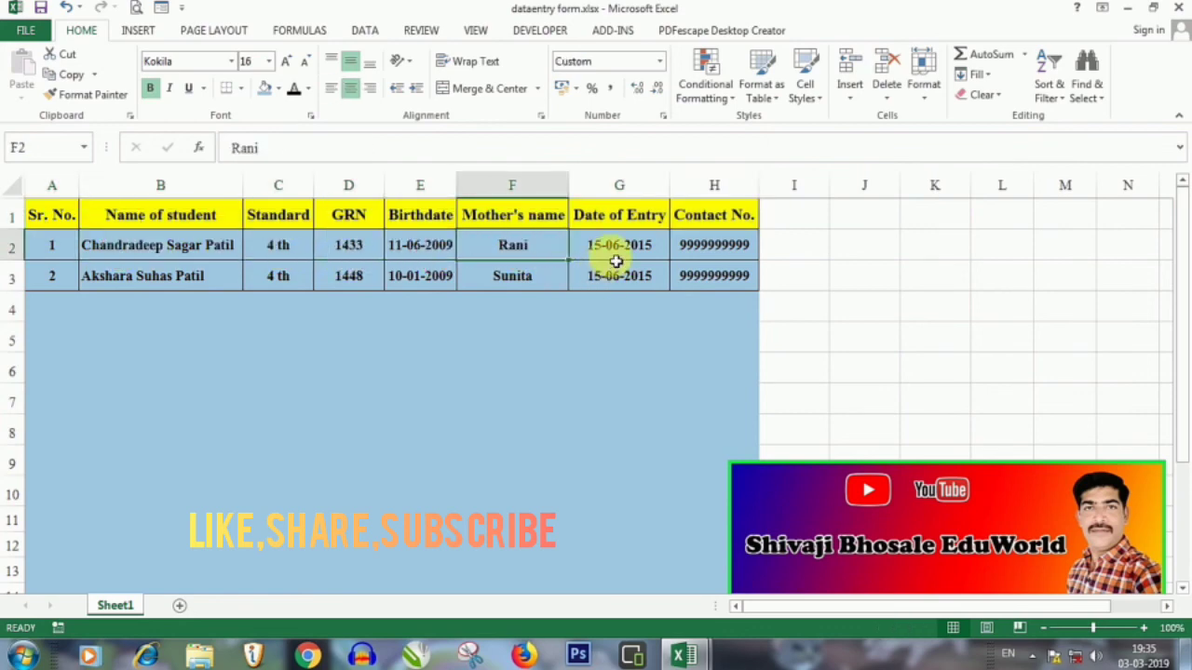
{"action": "left_click", "coordinate": [717, 257]}
{"action": "left_click", "coordinate": [502, 284]}
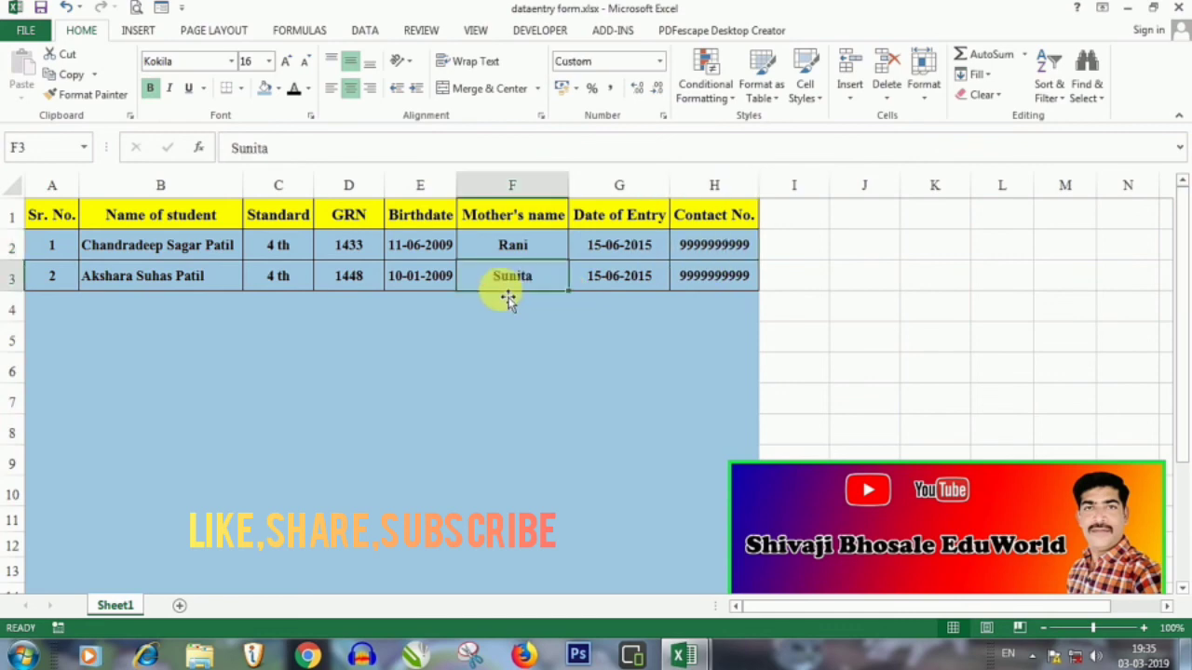
{"action": "left_click", "coordinate": [425, 280]}
{"action": "left_click", "coordinate": [335, 280]}
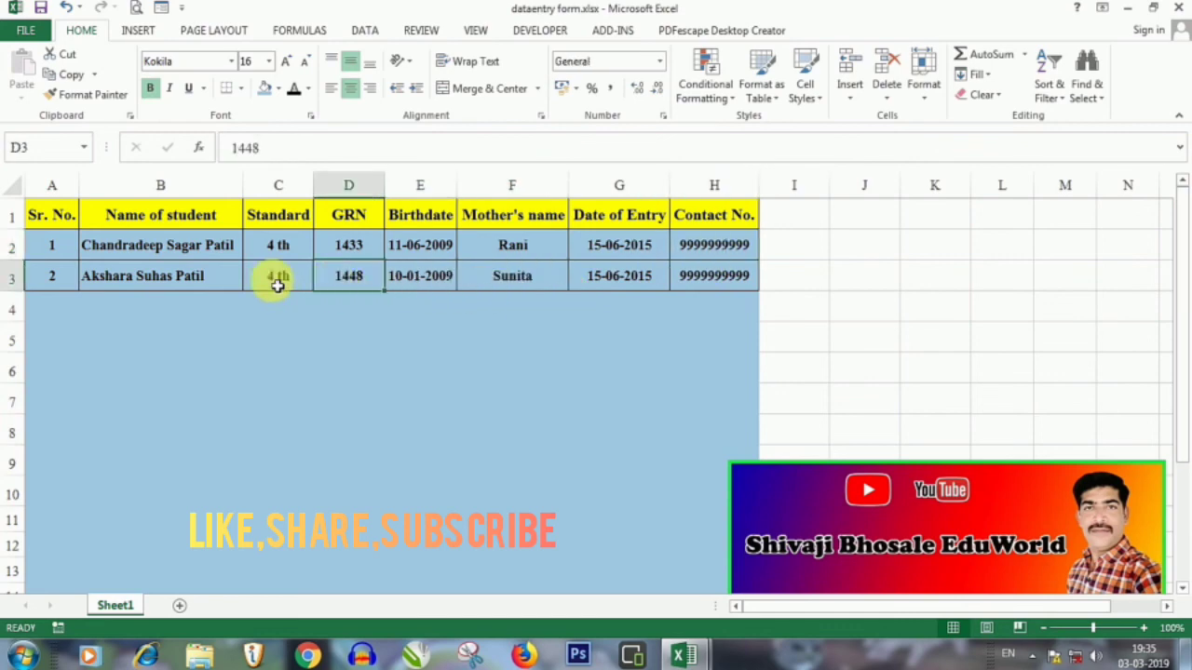
{"action": "left_click", "coordinate": [278, 286]}
Step through the empty cells of row 4 below the table
{"action": "left_click", "coordinate": [308, 356]}
{"action": "left_click", "coordinate": [119, 315]}
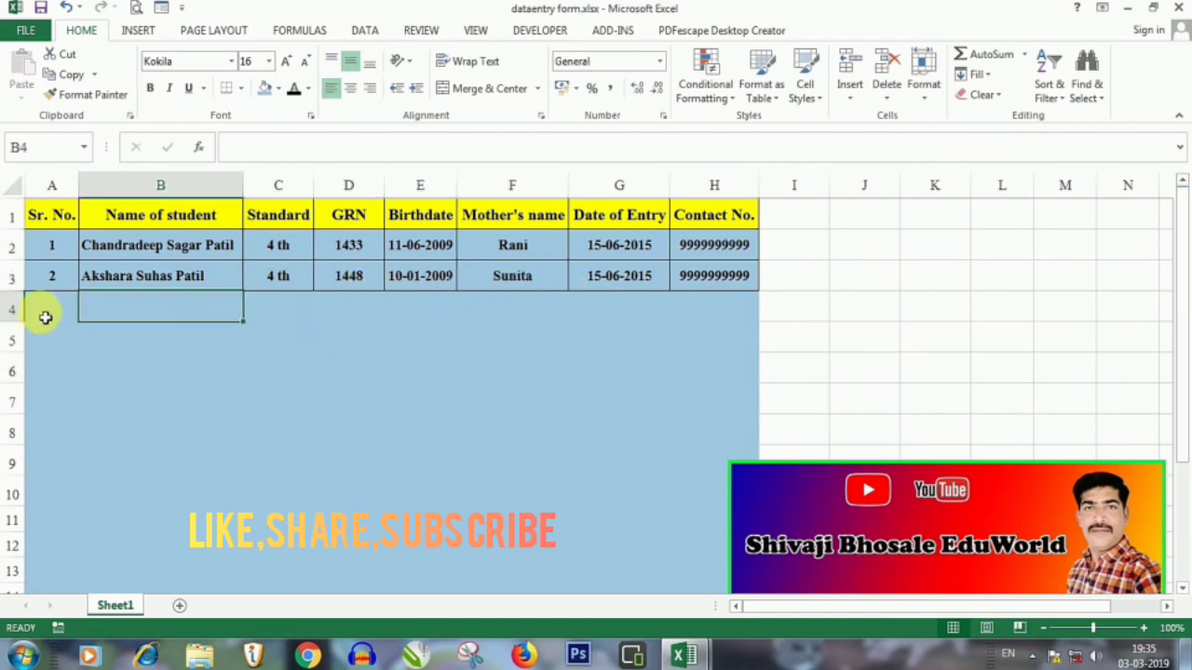
{"action": "left_click", "coordinate": [45, 318]}
{"action": "left_click", "coordinate": [191, 313]}
{"action": "left_click", "coordinate": [304, 311]}
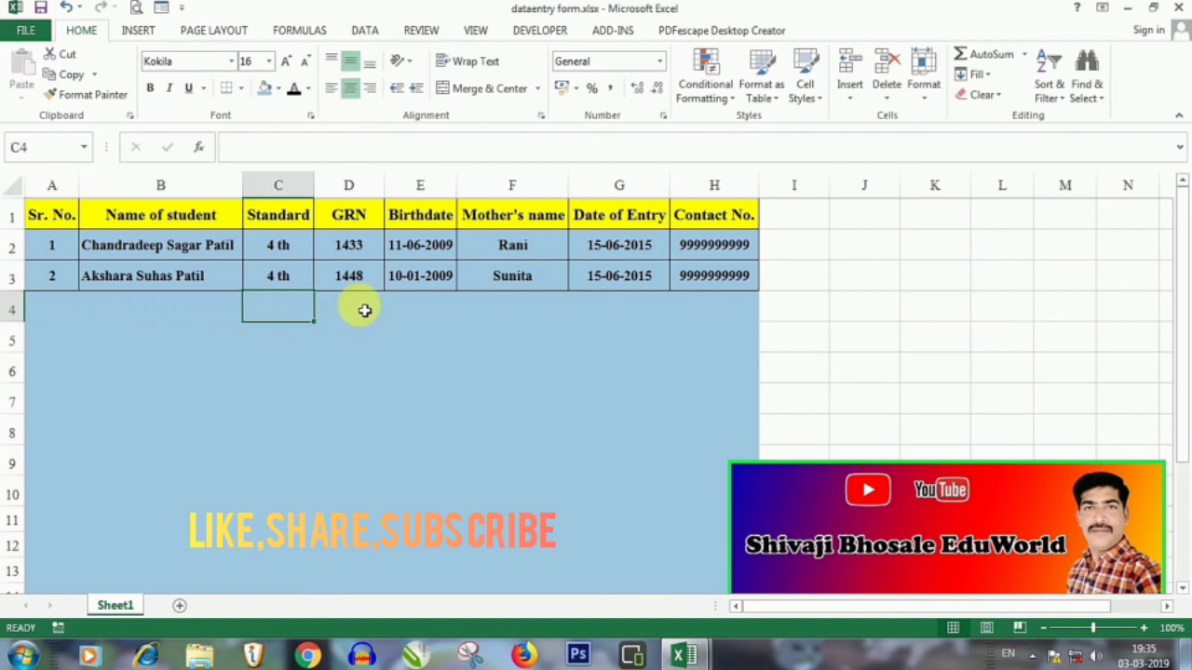
{"action": "left_click", "coordinate": [367, 309]}
{"action": "left_click", "coordinate": [423, 308]}
{"action": "left_click", "coordinate": [521, 317]}
{"action": "left_click", "coordinate": [637, 307]}
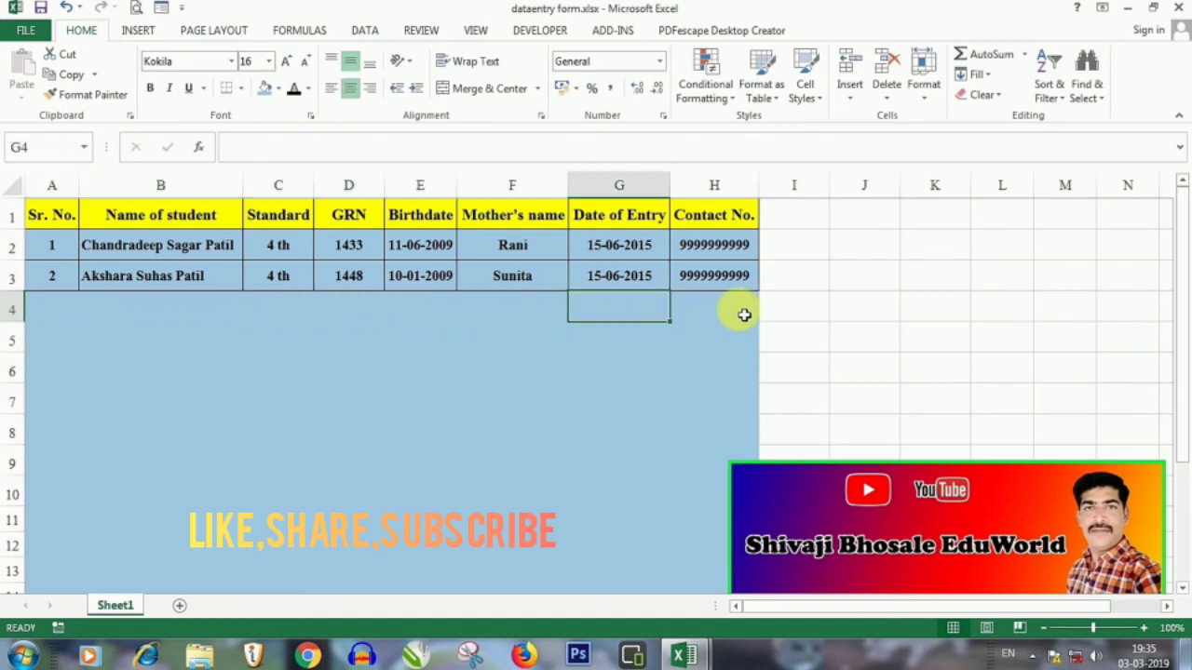
{"action": "left_click", "coordinate": [744, 314]}
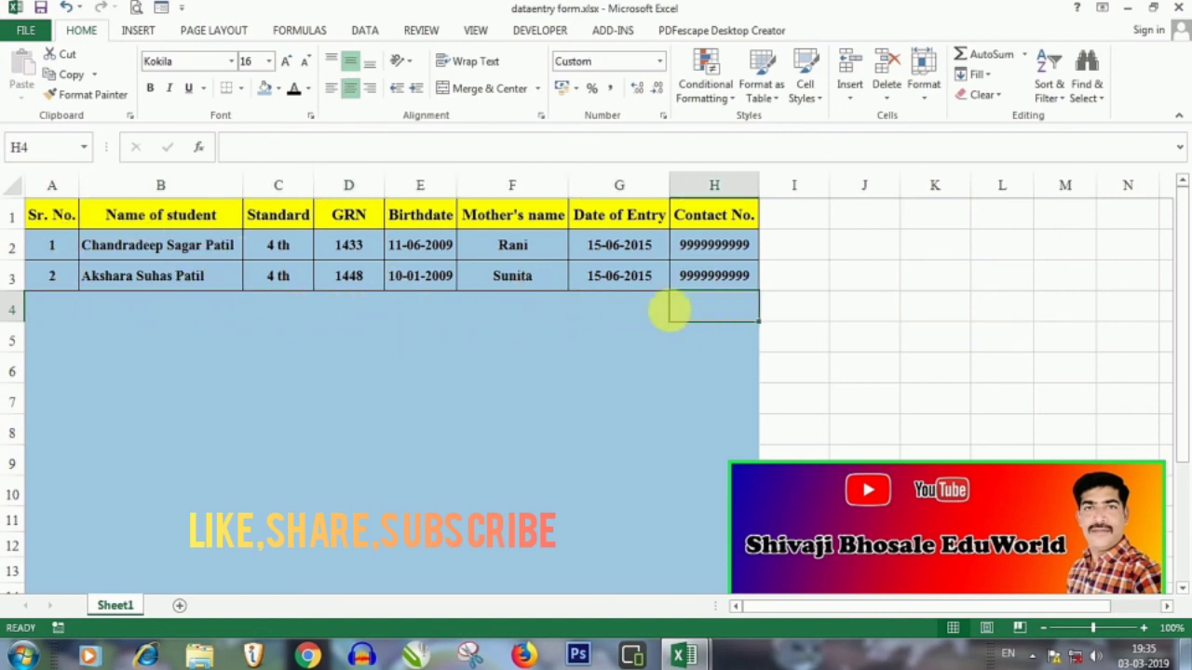